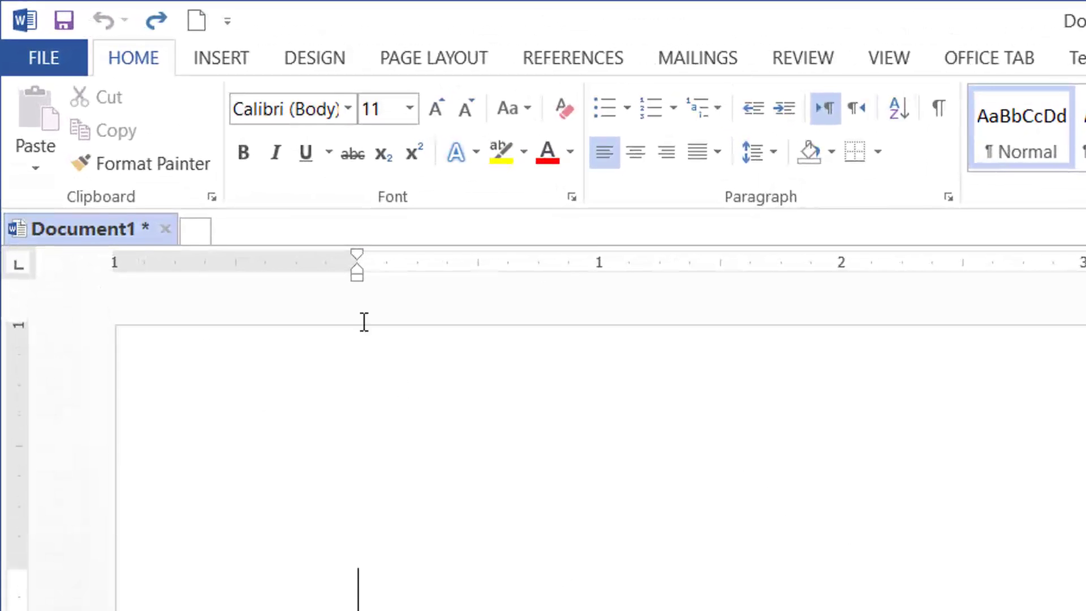
# Step: Insert a table with nine columns and four rows into the blank document
pyautogui.click(234, 61)
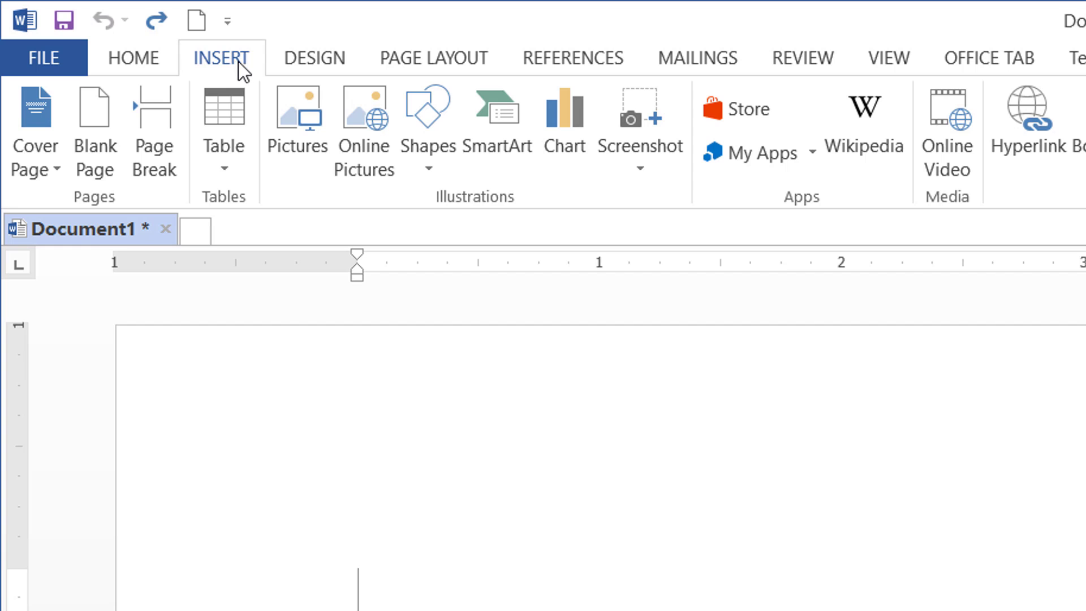
pyautogui.click(209, 125)
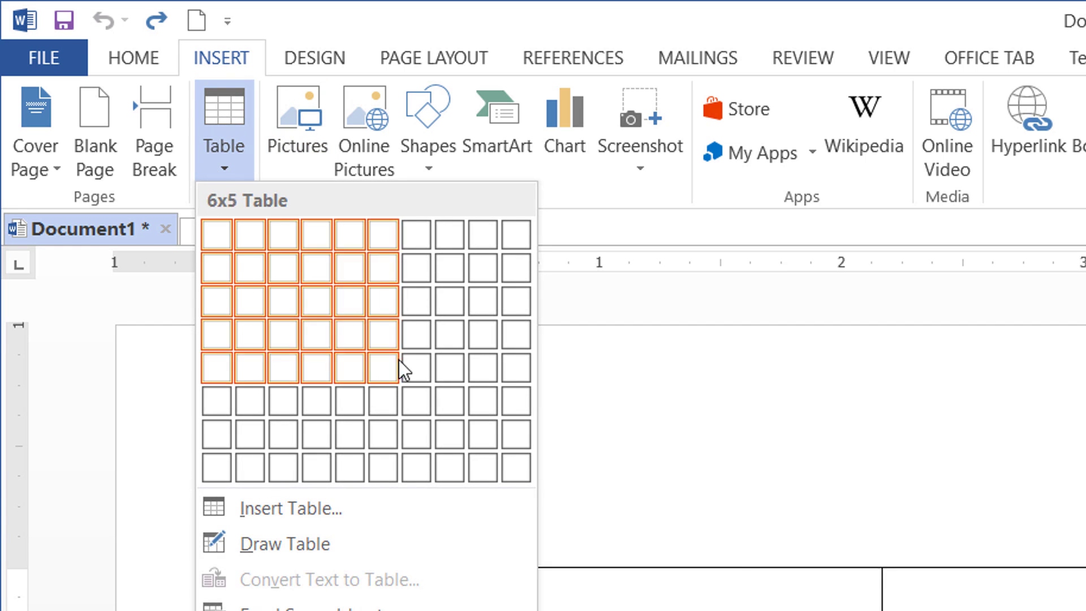
pyautogui.click(477, 337)
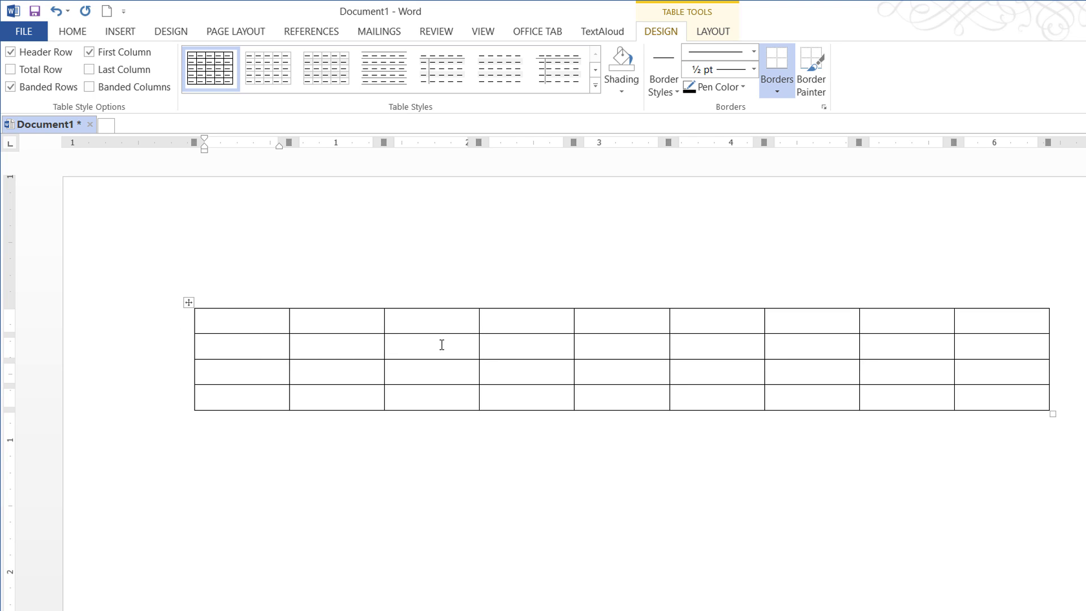
# Step: Compare the ribbon with the cursor inside and outside the table, and examine the table design and layout tools
pyautogui.click(545, 347)
pyautogui.click(186, 304)
pyautogui.click(436, 368)
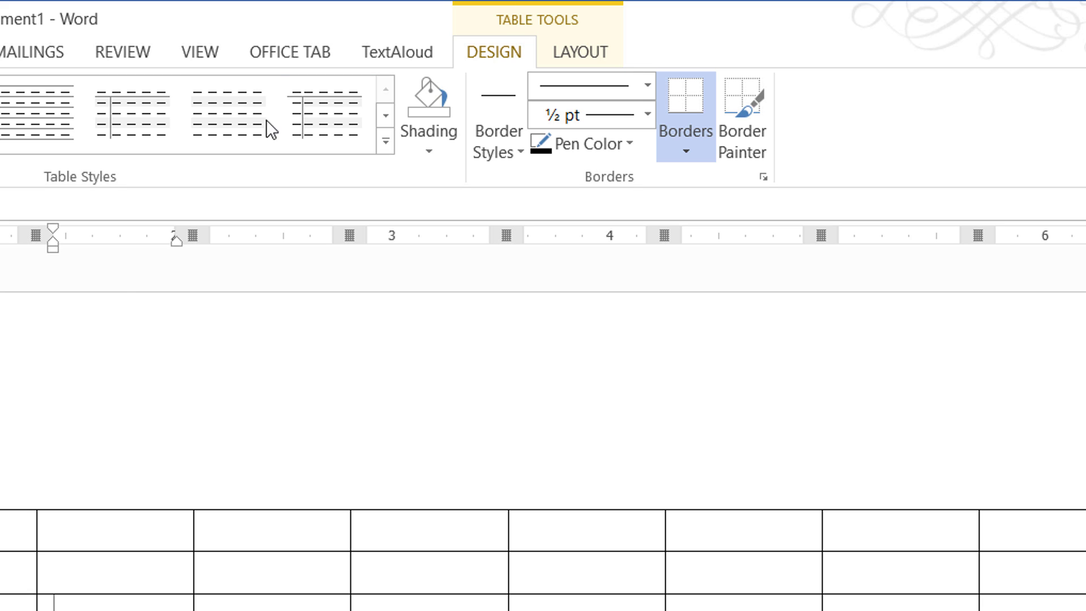
pyautogui.click(1, 609)
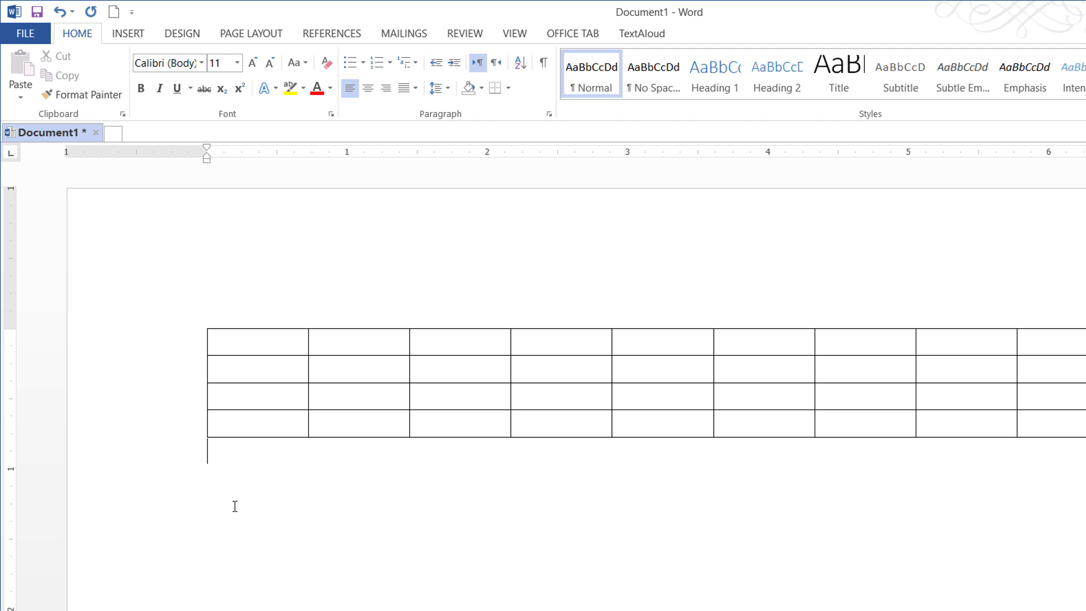
pyautogui.click(238, 347)
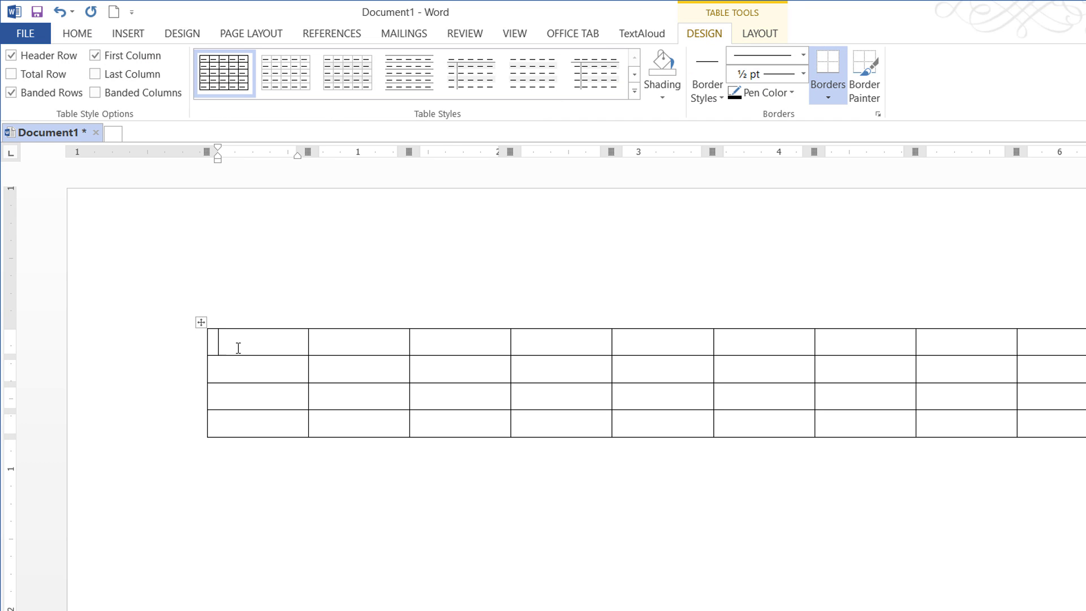
pyautogui.click(761, 35)
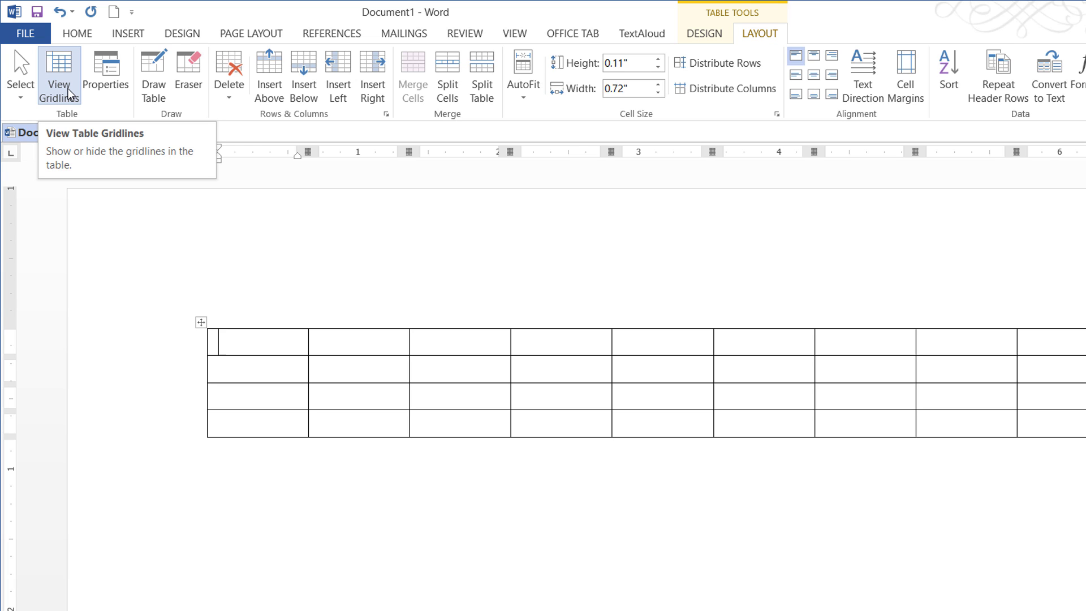
pyautogui.click(705, 35)
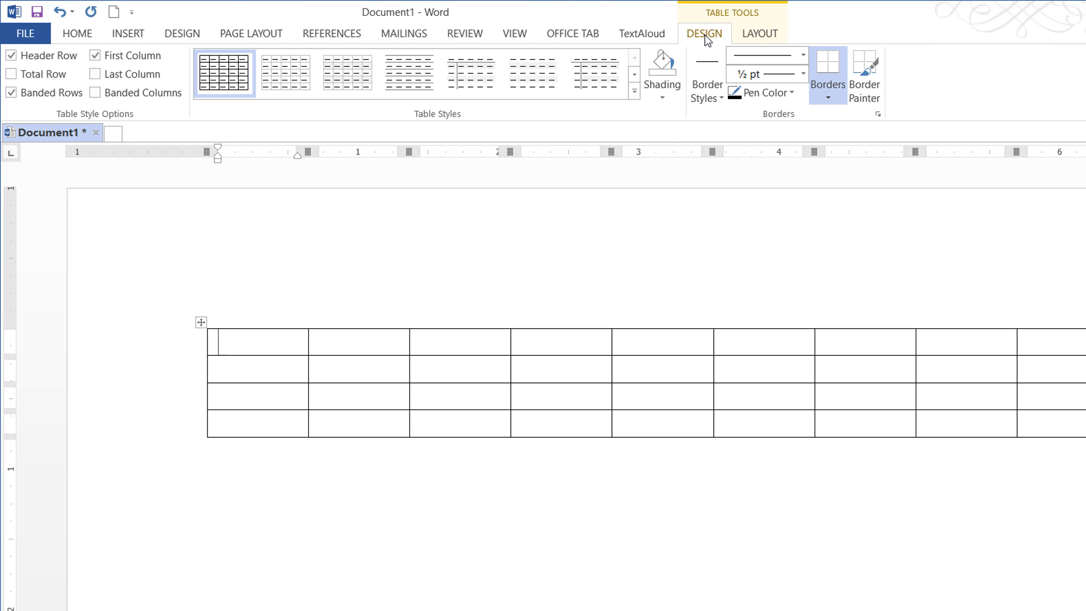
# Step: Copy the whole table and paste the duplicate below the original, leaving a blank line between them
pyautogui.click(202, 321)
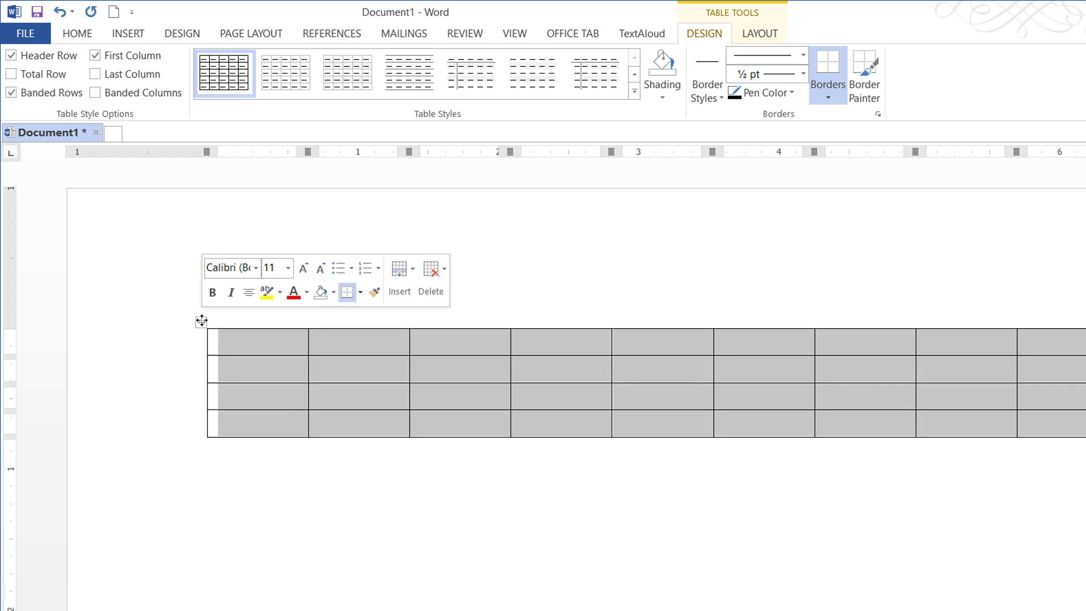
pyautogui.rightClick(202, 321)
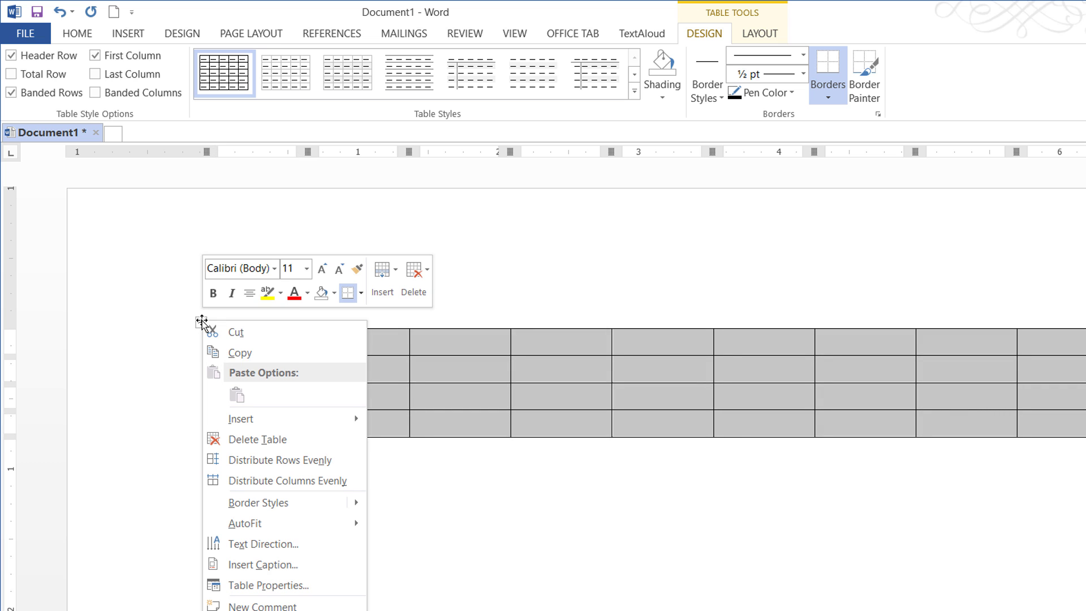
pyautogui.click(248, 355)
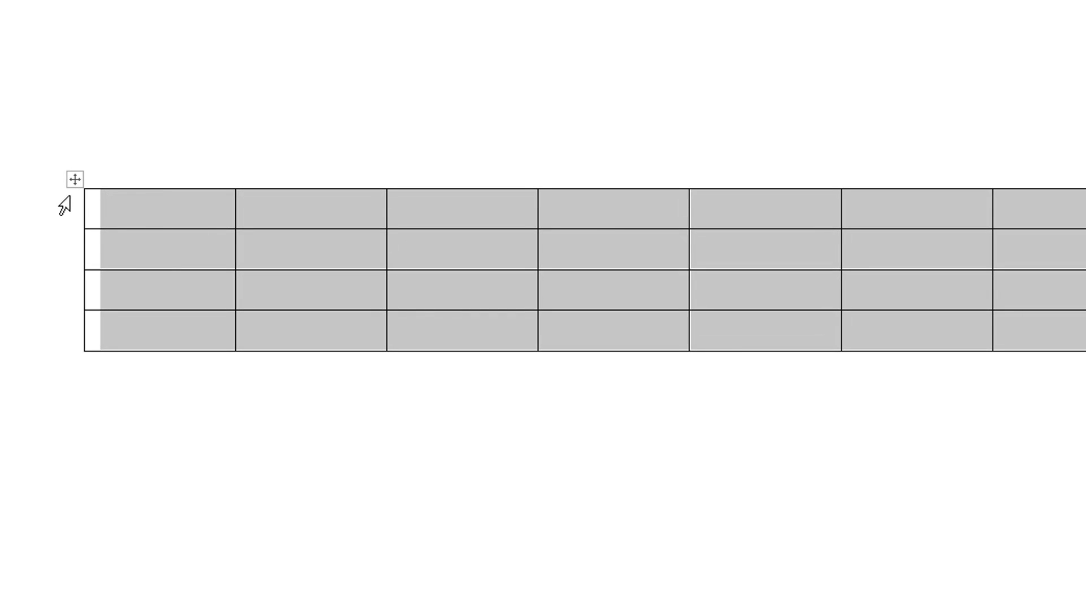
pyautogui.click(74, 179)
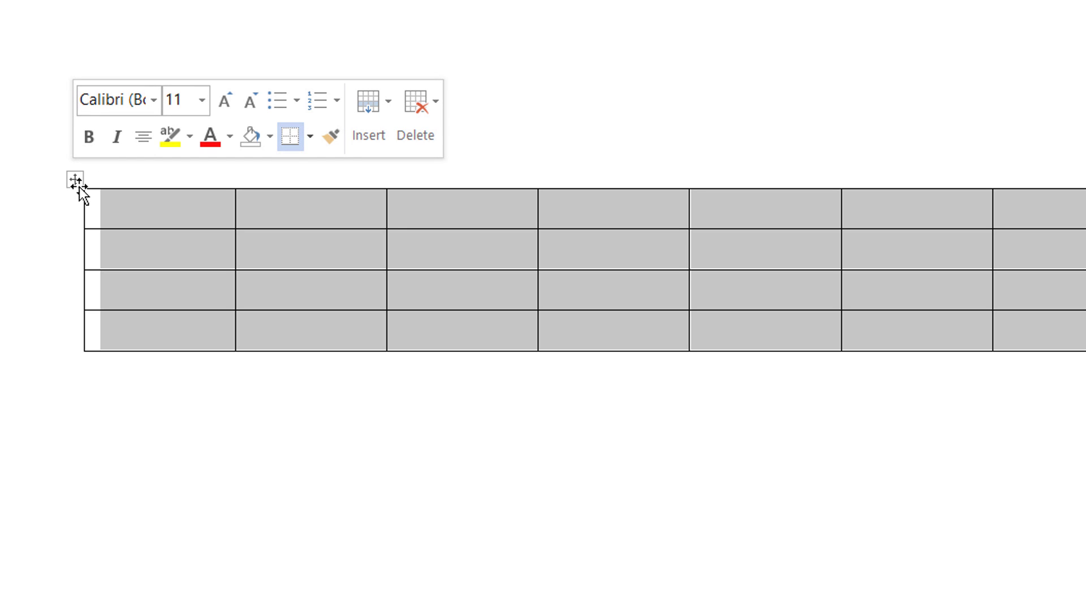
pyautogui.rightClick(79, 187)
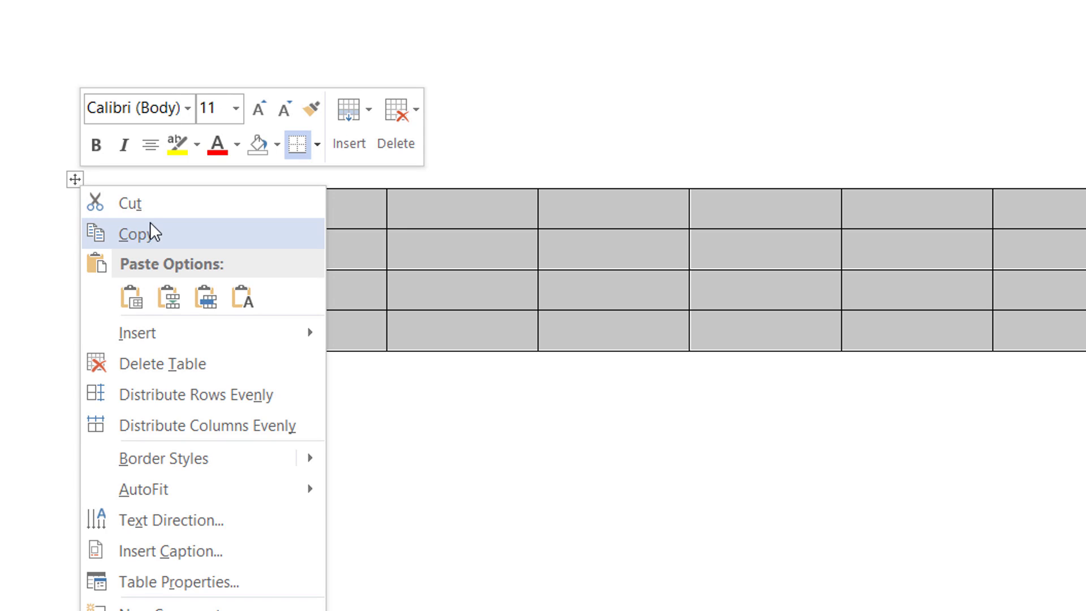
pyautogui.click(138, 234)
pyautogui.click(93, 389)
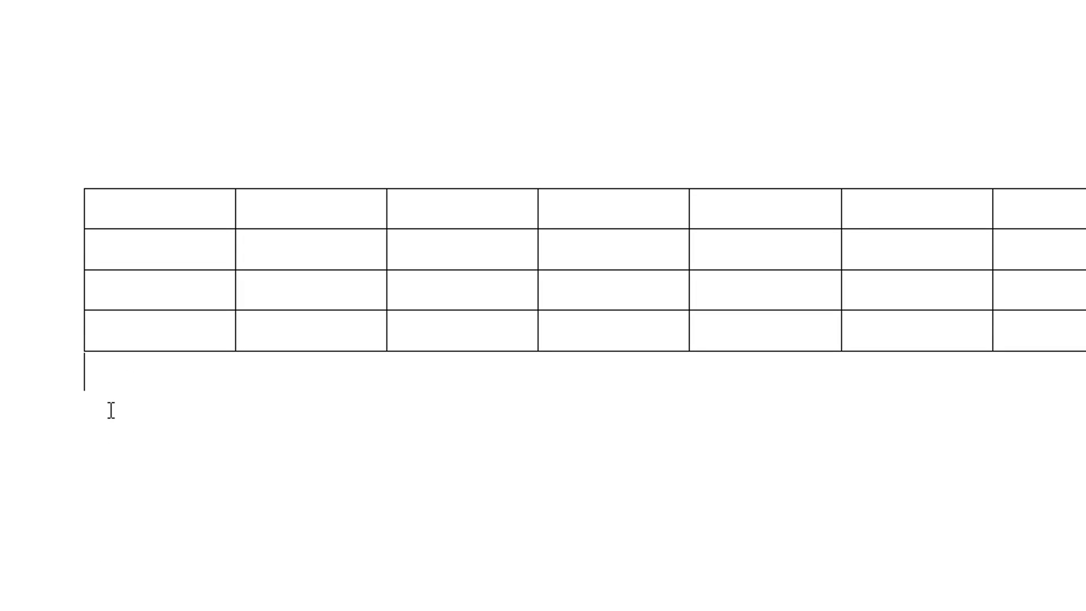
pyautogui.doubleClick(109, 453)
pyautogui.hotkey('ctrl', 'v')
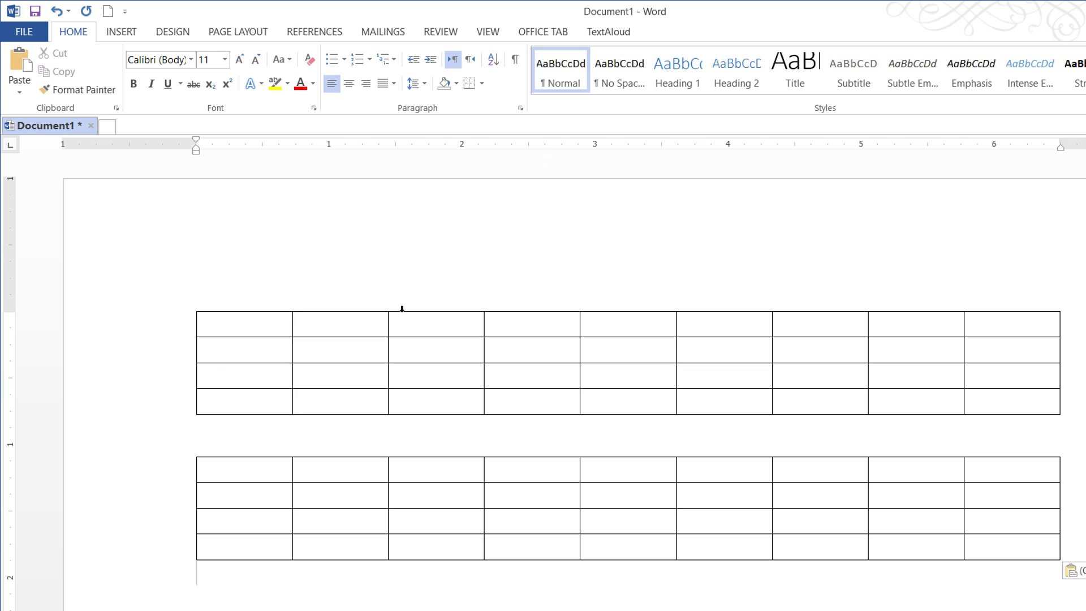
# Step: Apply the blue grid table style with a solid header row and light banded rows to the first table
pyautogui.click(227, 325)
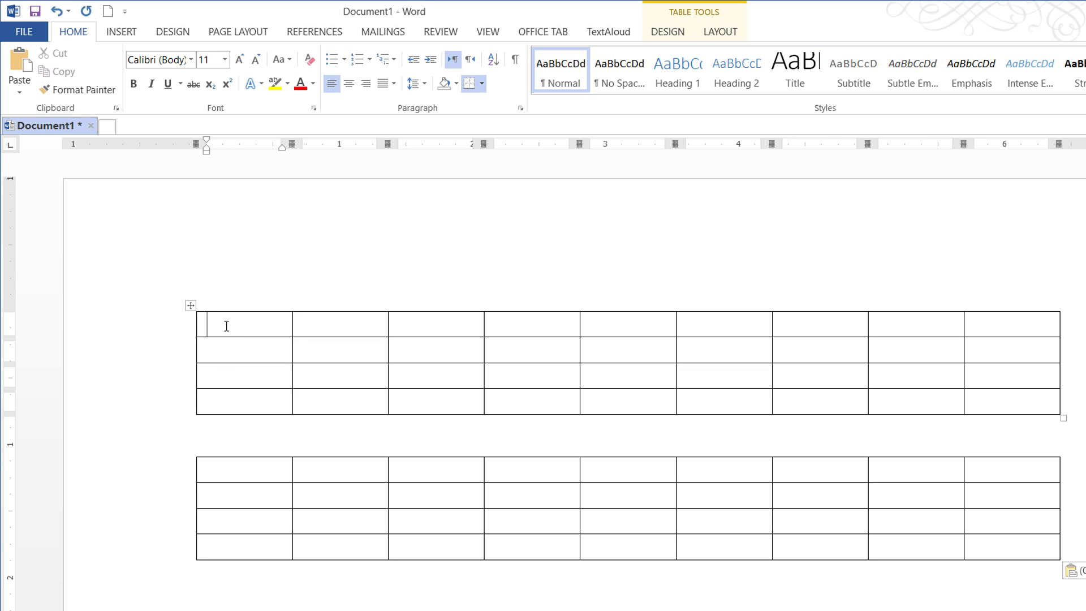
pyautogui.click(666, 34)
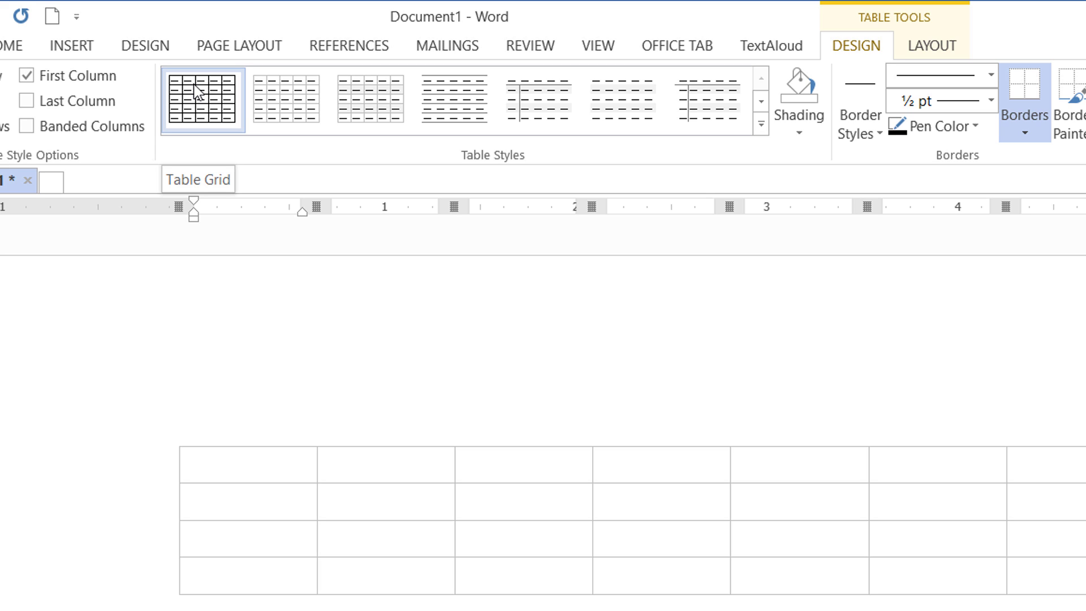
pyautogui.click(761, 126)
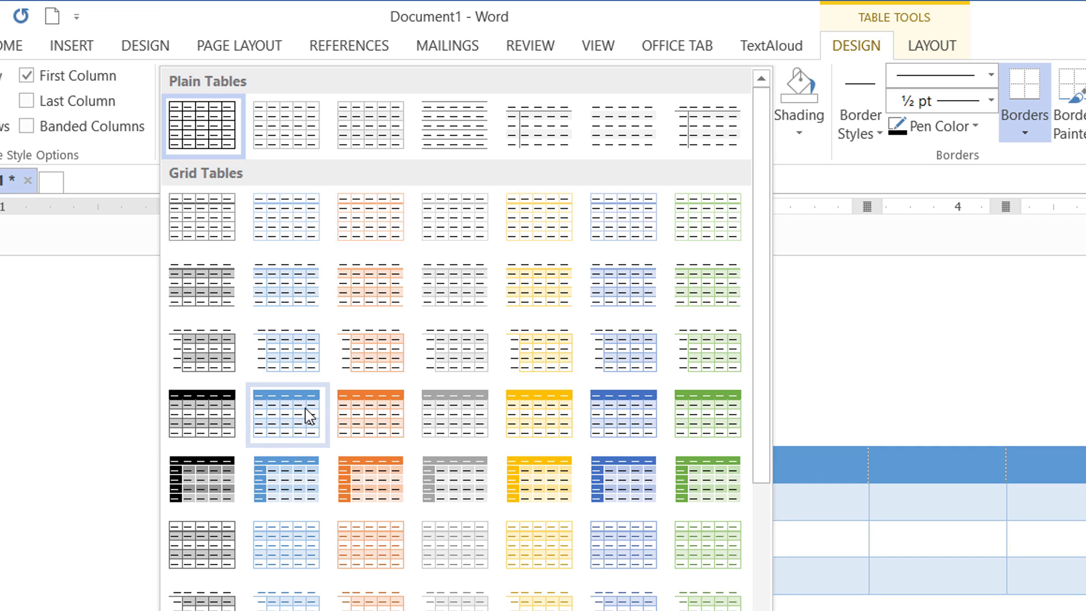
pyautogui.click(271, 428)
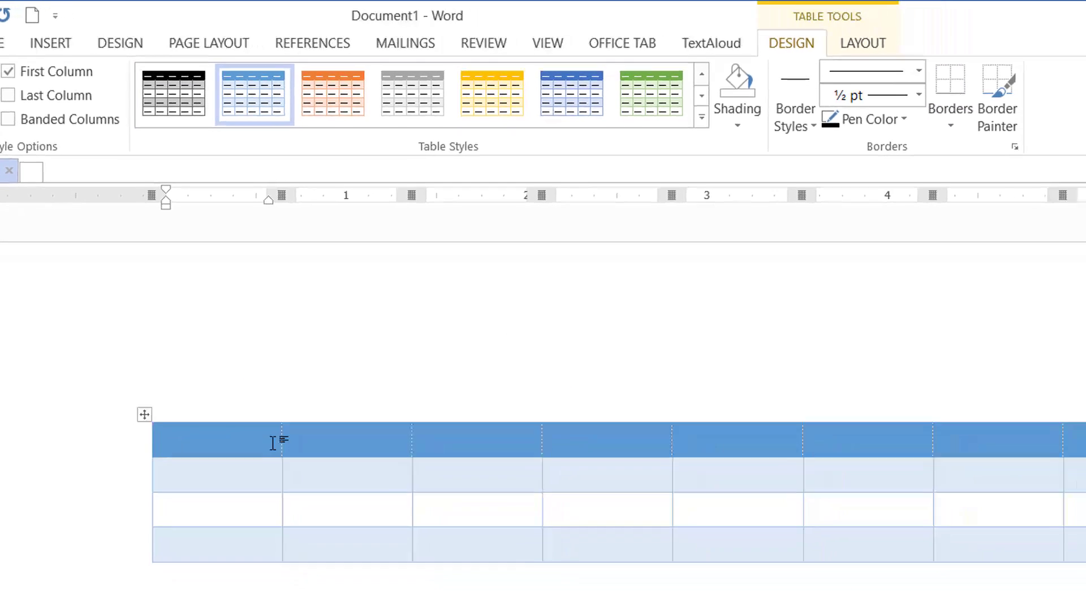
pyautogui.moveTo(255, 464); pyautogui.dragTo(1084, 468)
pyautogui.moveTo(815, 371); pyautogui.dragTo(986, 378)
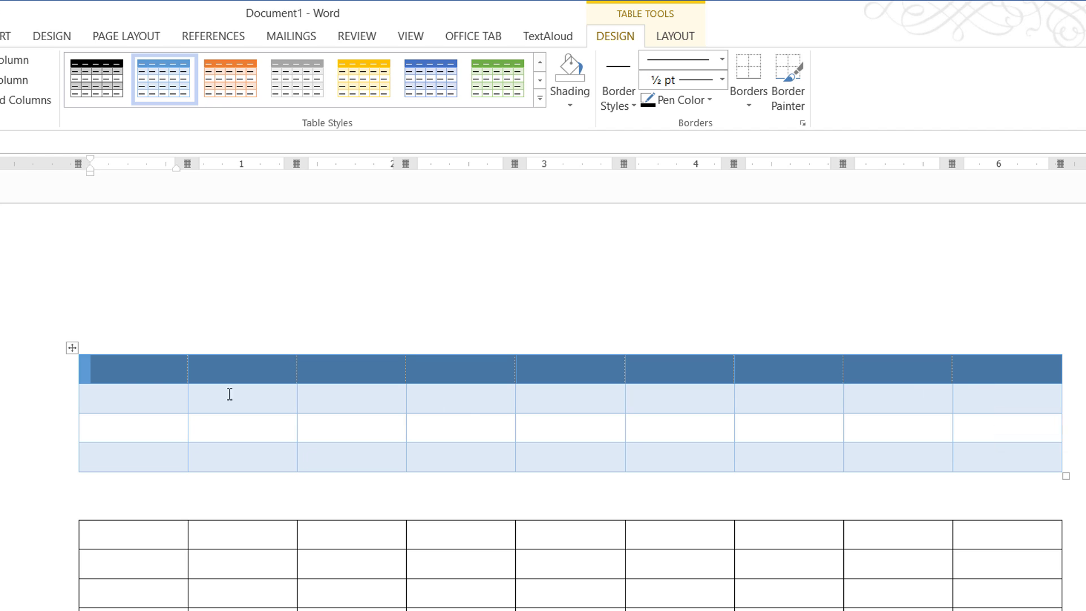
pyautogui.click(123, 366)
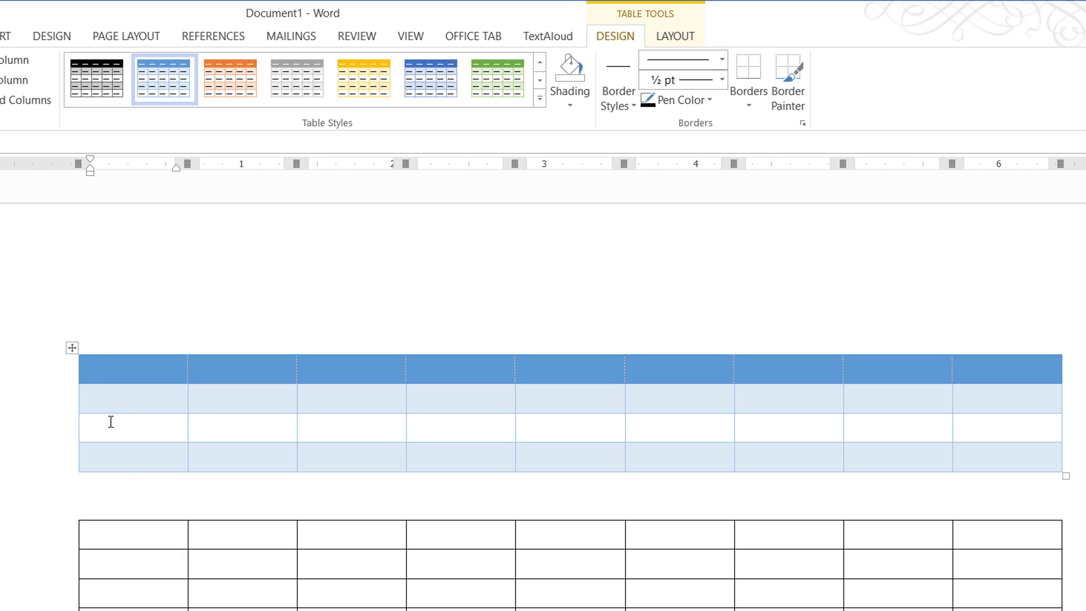
# Step: Add two rows at the end of the first table and change its style to the orange solid-header variant
pyautogui.click(1031, 456)
pyautogui.press('Tab')
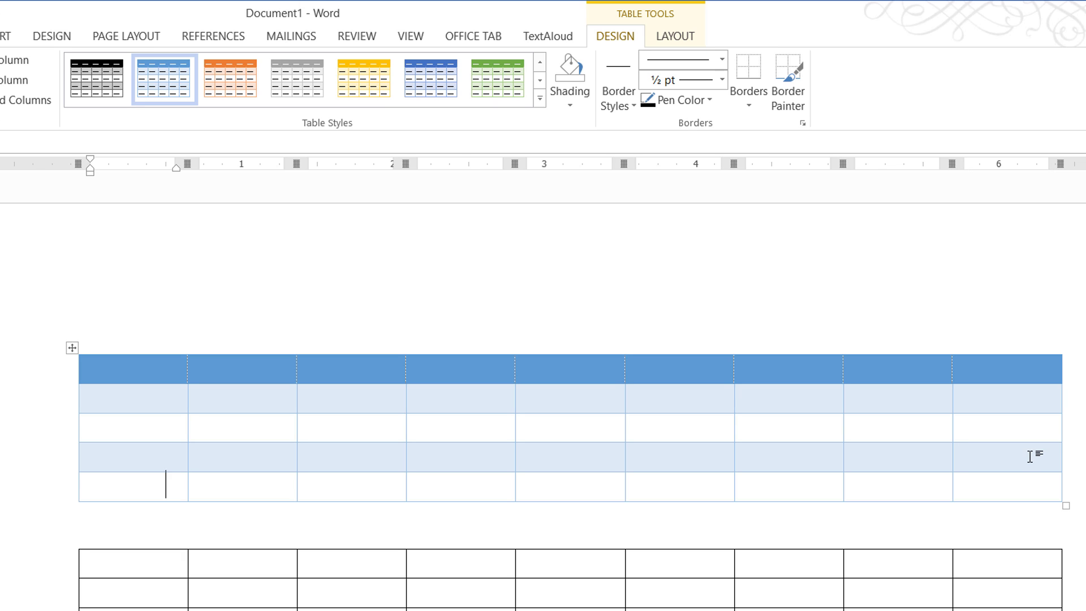
pyautogui.click(1022, 489)
pyautogui.press('Tab')
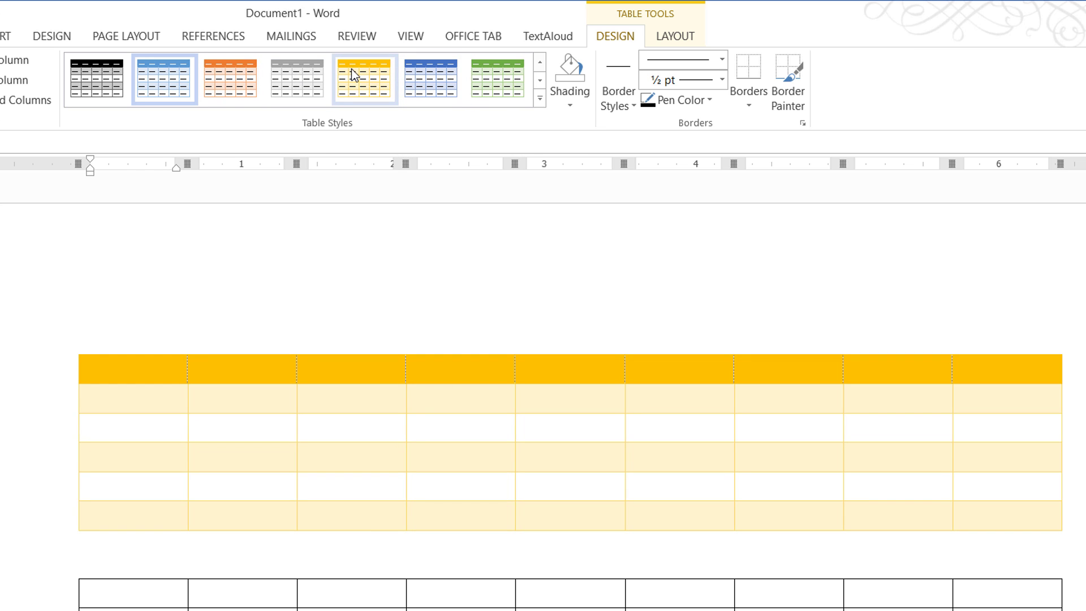
pyautogui.click(232, 79)
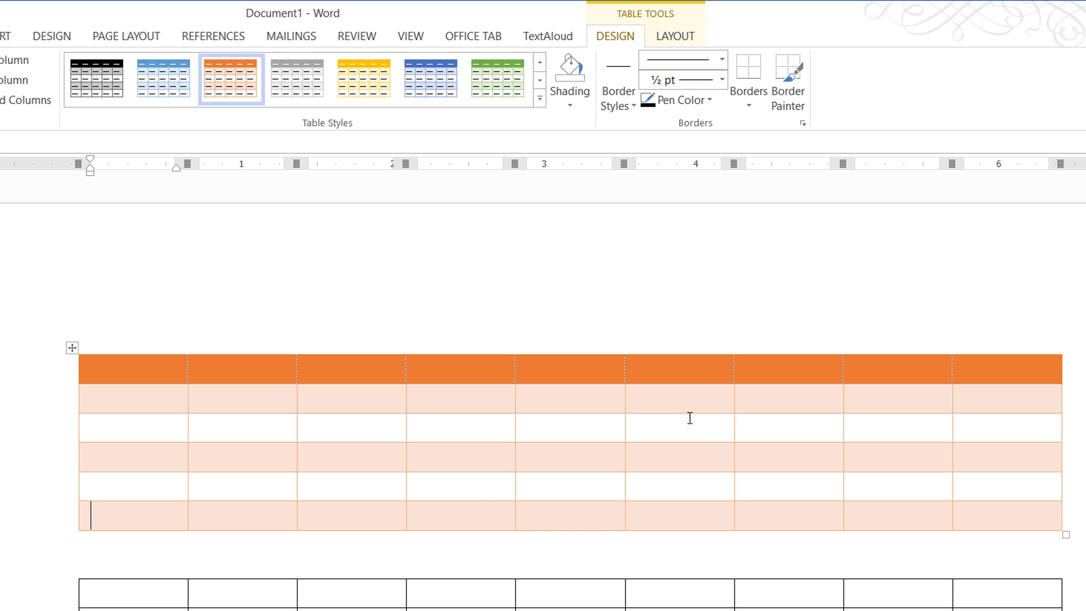
# Step: Give the second table the orange grid style with solid header row and first column, and append one row at its end
pyautogui.scroll(-3, 690, 418)
pyautogui.click(135, 367)
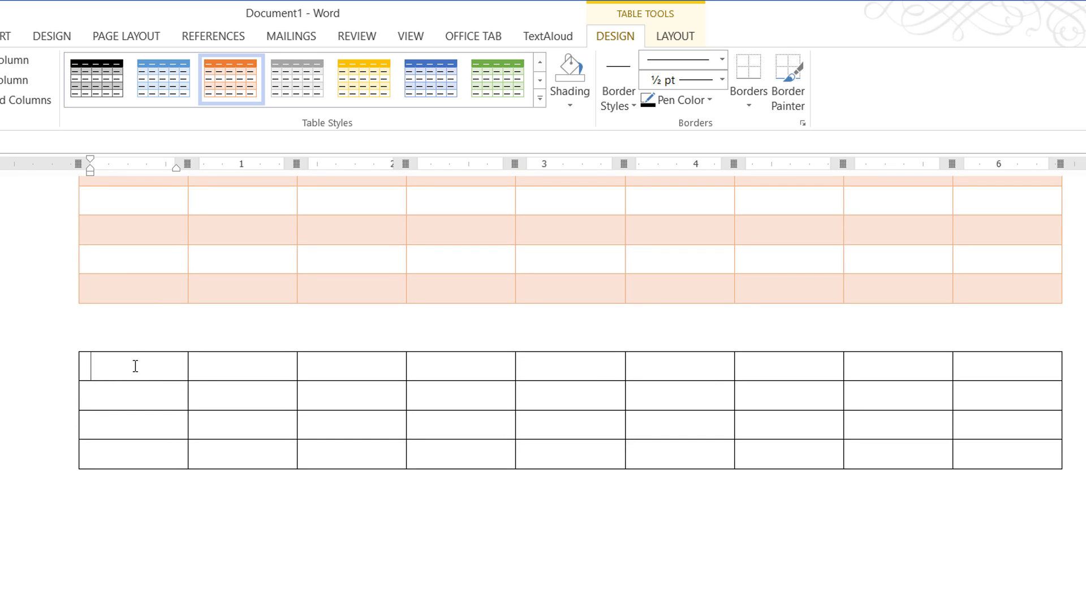
pyautogui.click(540, 99)
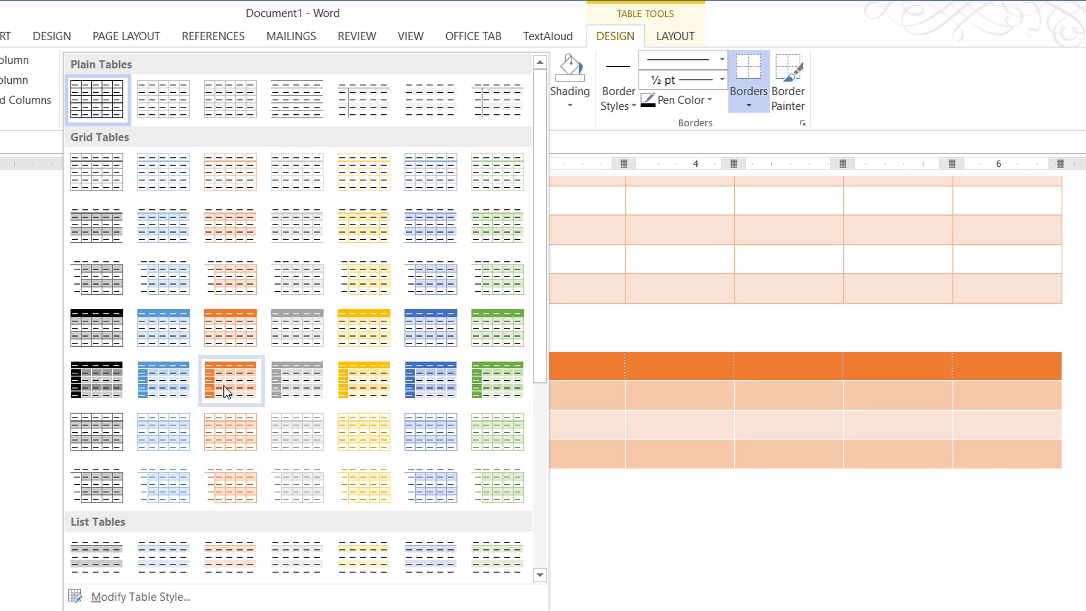
pyautogui.click(227, 392)
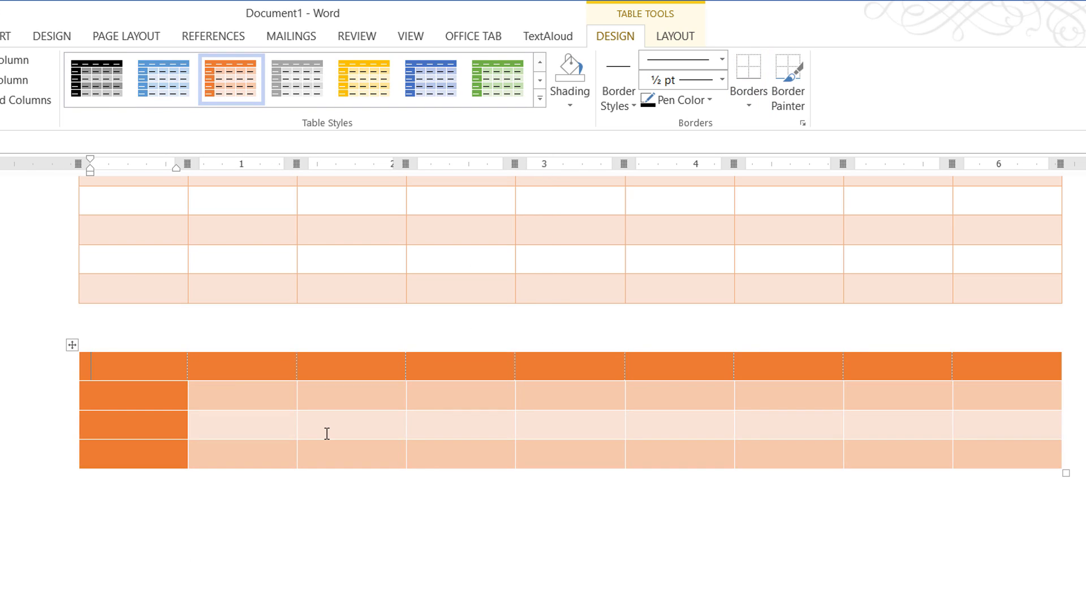
pyautogui.scroll(3, 326, 431)
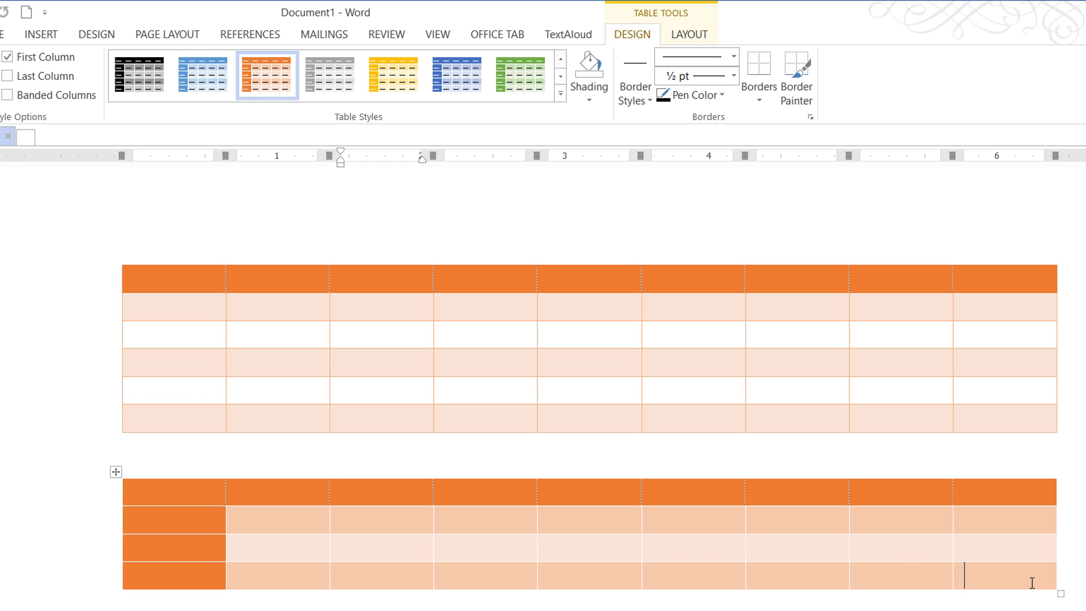
pyautogui.press('Tab')
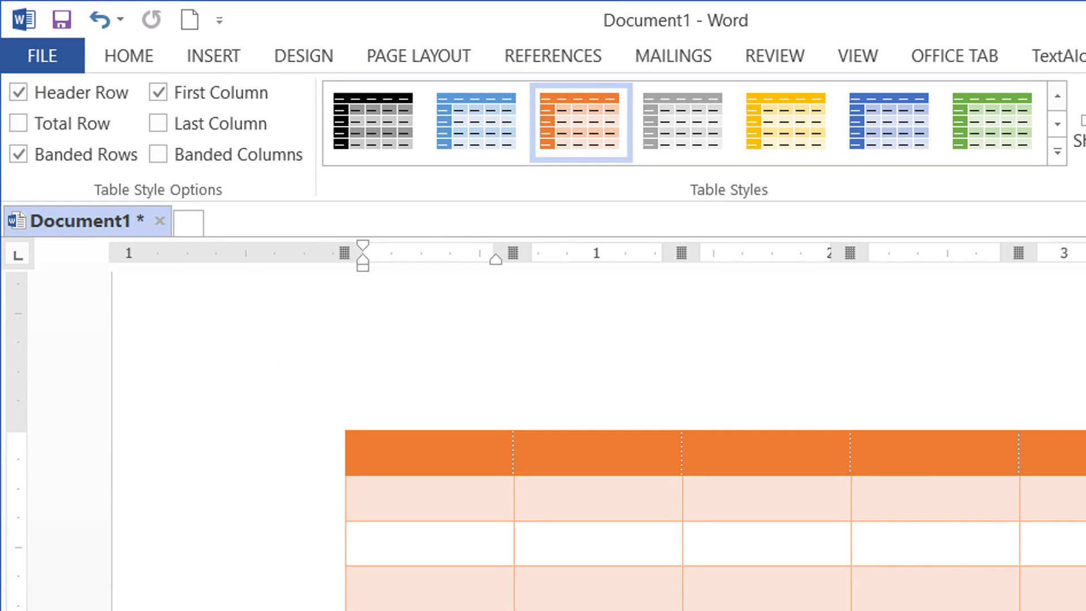
# Step: Turn the second table's Header Row formatting off and back on
pyautogui.click(1080, 498)
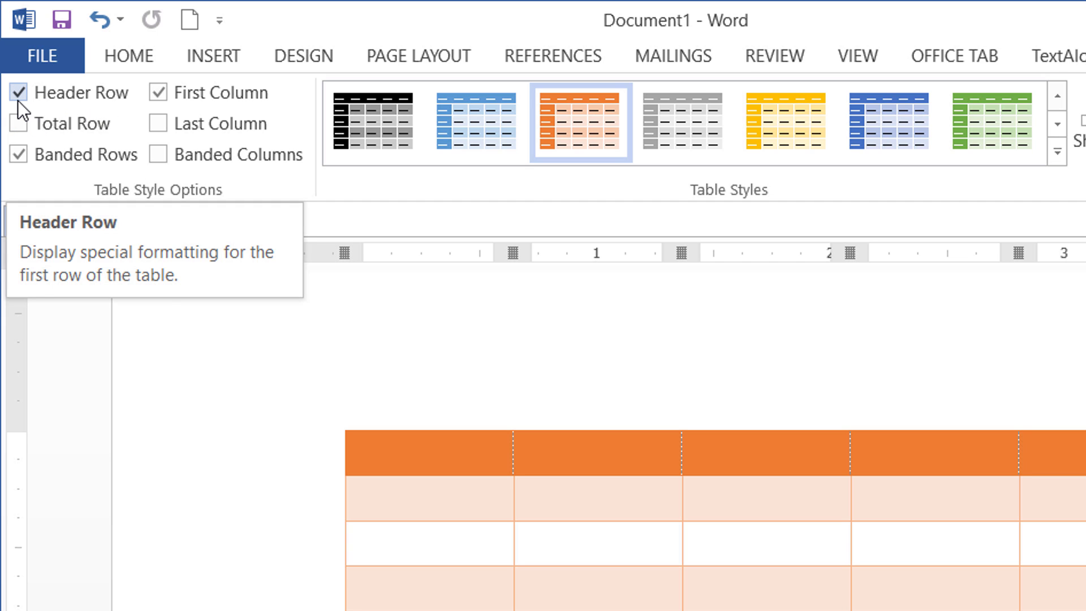
pyautogui.click(735, 599)
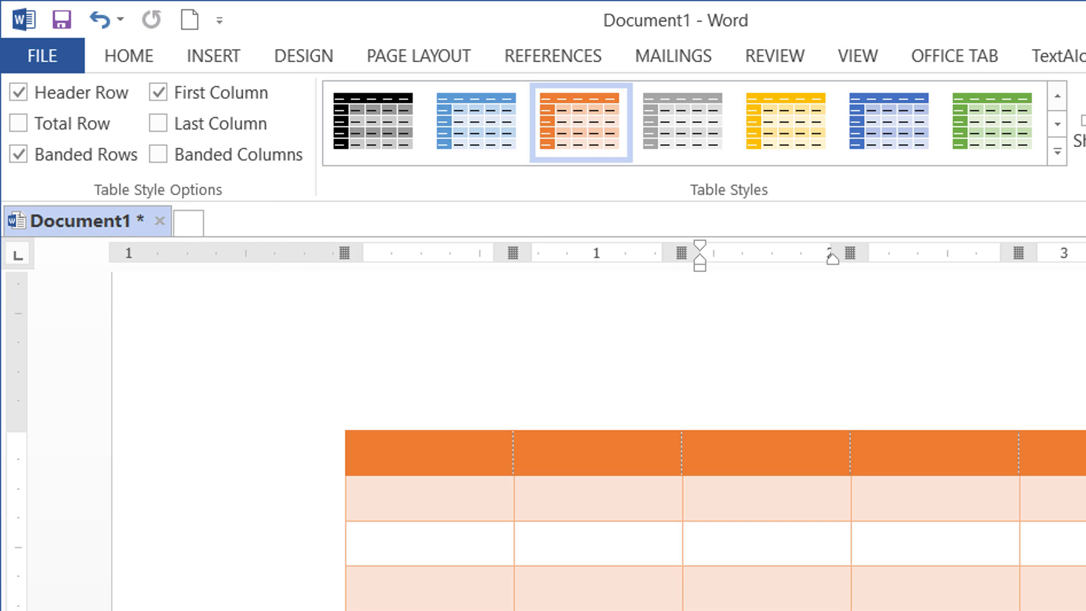
pyautogui.click(577, 600)
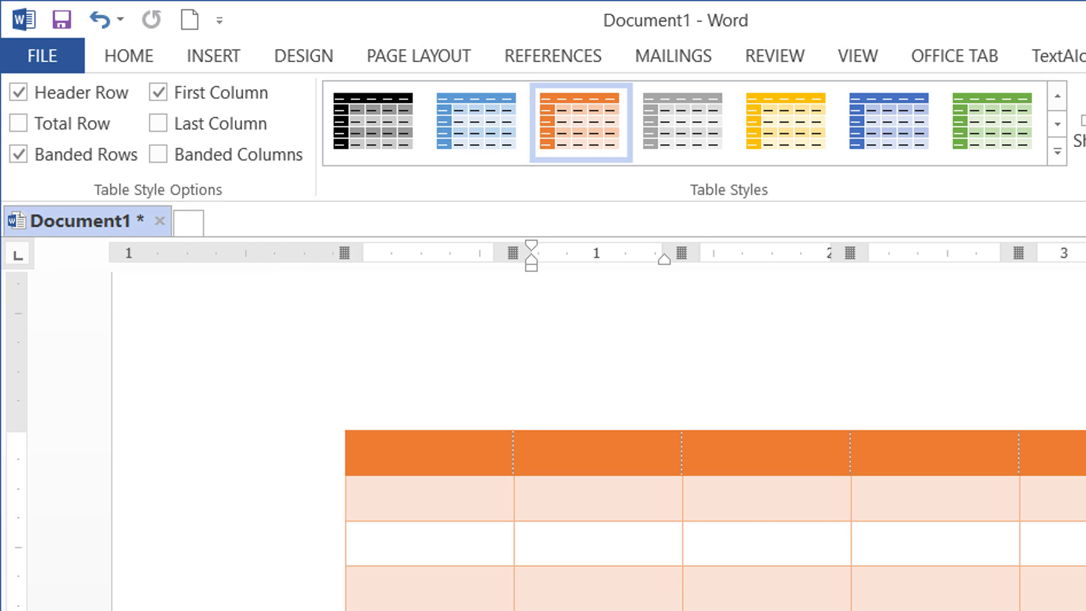
pyautogui.click(49, 96)
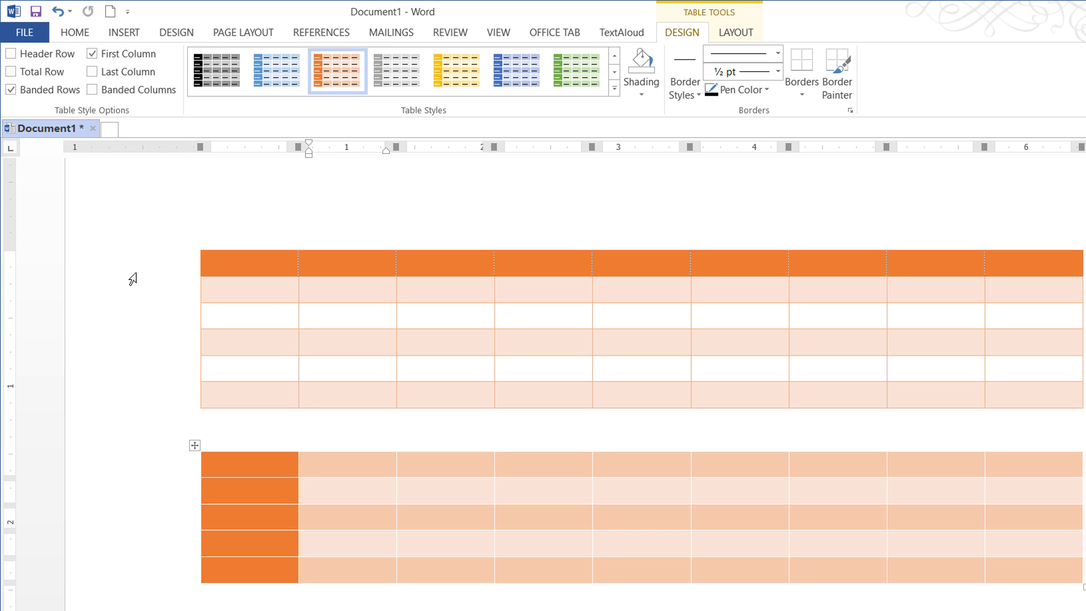
pyautogui.click(10, 57)
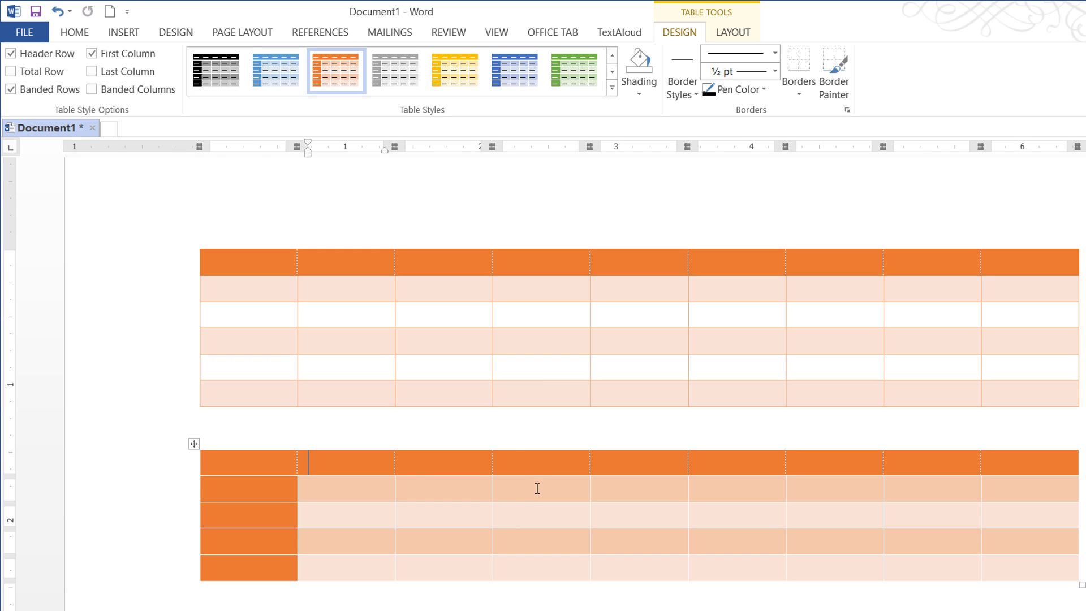
# Step: Turn off Banded Rows for the second table
pyautogui.click(11, 91)
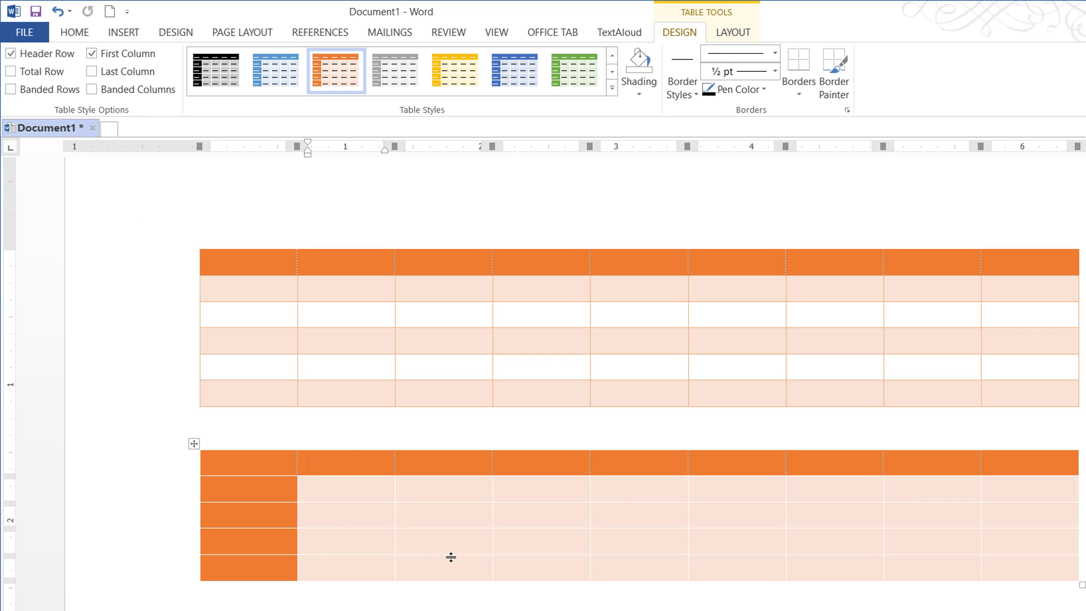
# Step: Turn the first table's Banded Rows formatting off and back on
pyautogui.click(423, 320)
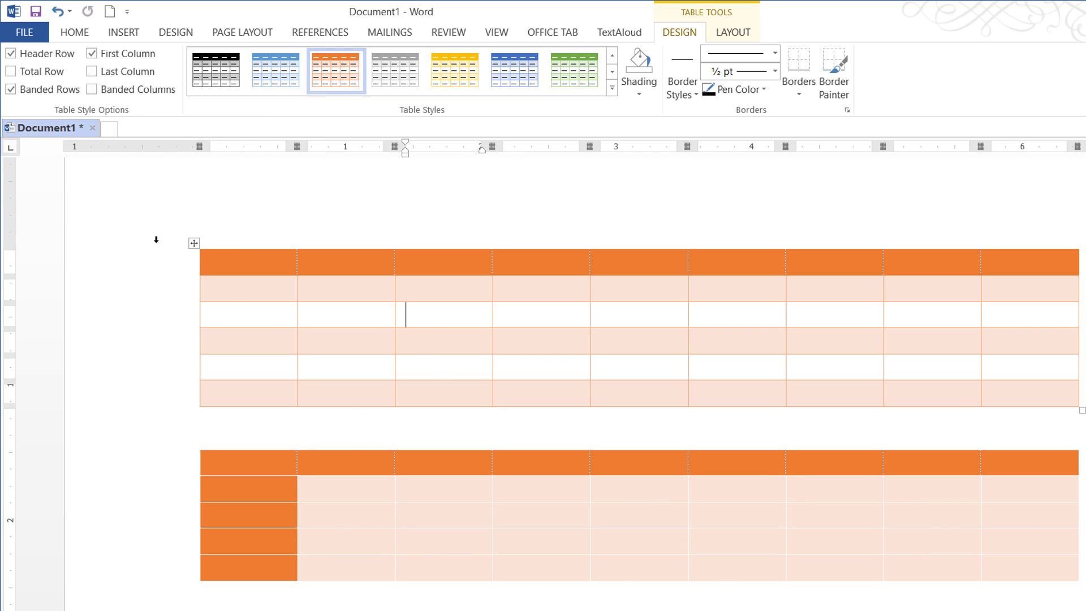
pyautogui.click(11, 90)
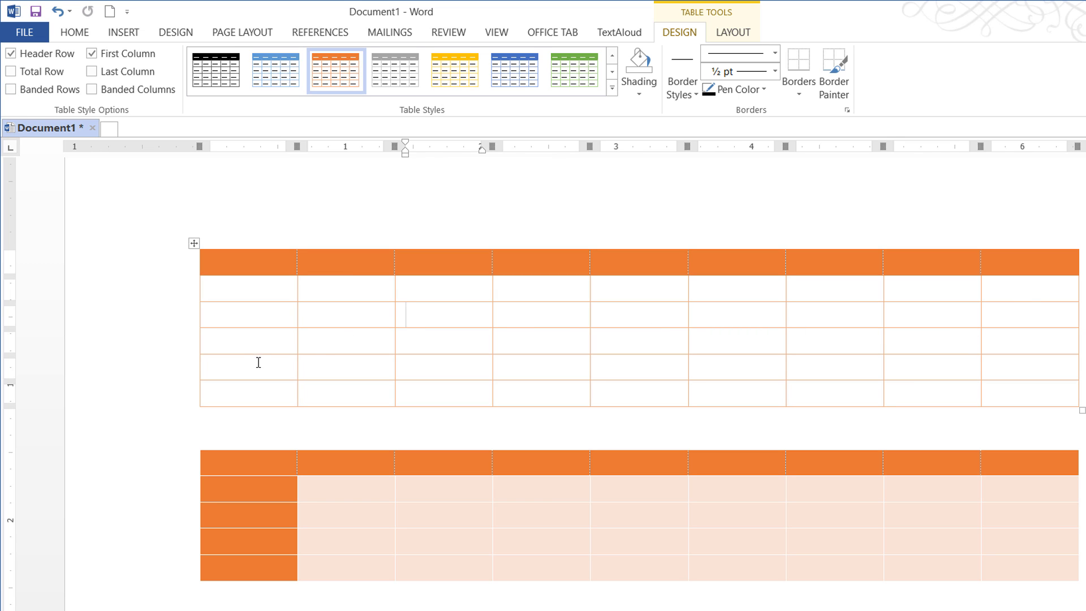
pyautogui.click(11, 89)
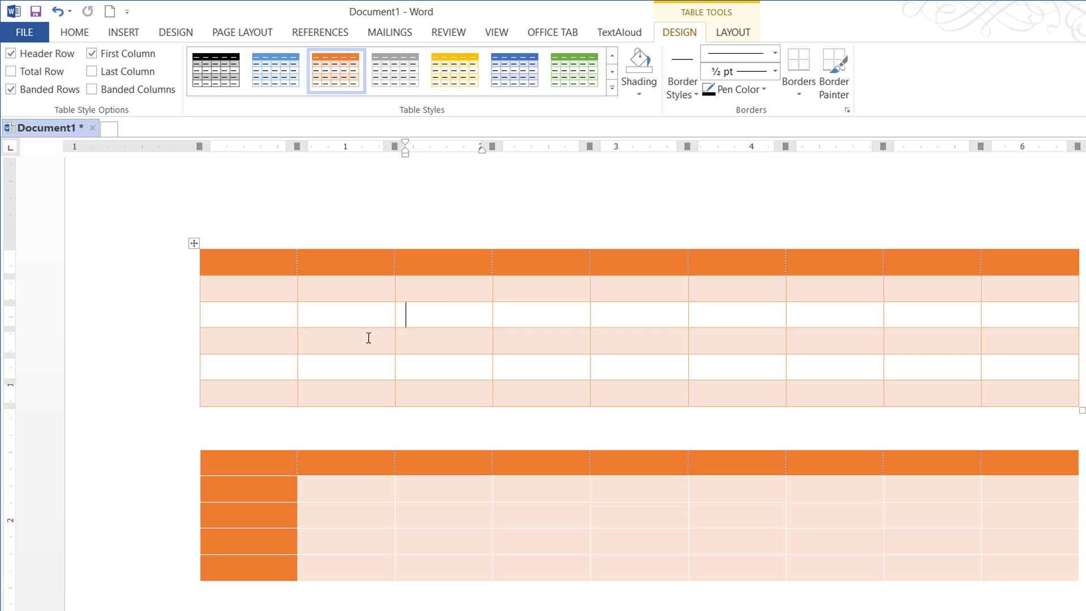
pyautogui.click(367, 365)
pyautogui.click(331, 491)
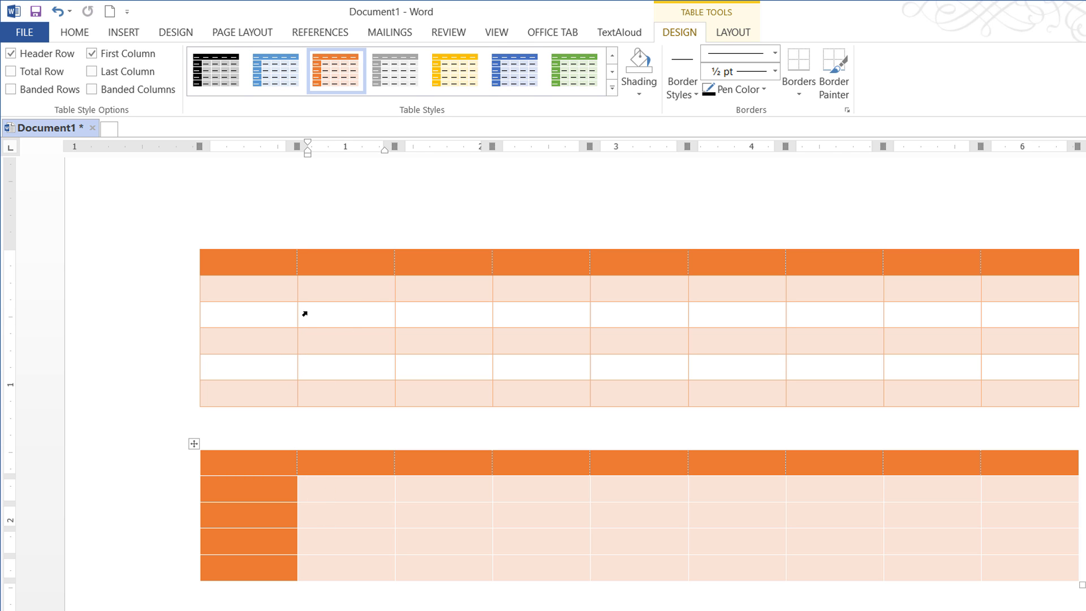
pyautogui.click(241, 312)
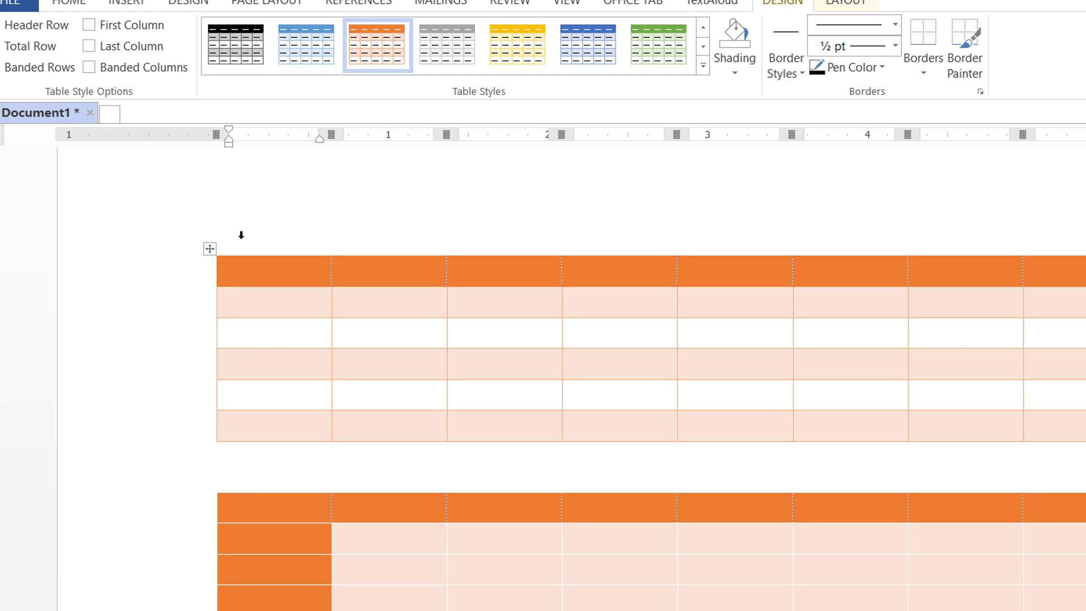
# Step: Turn the second table's First Column formatting off and back on, and its Last Column formatting on and back off
pyautogui.click(271, 535)
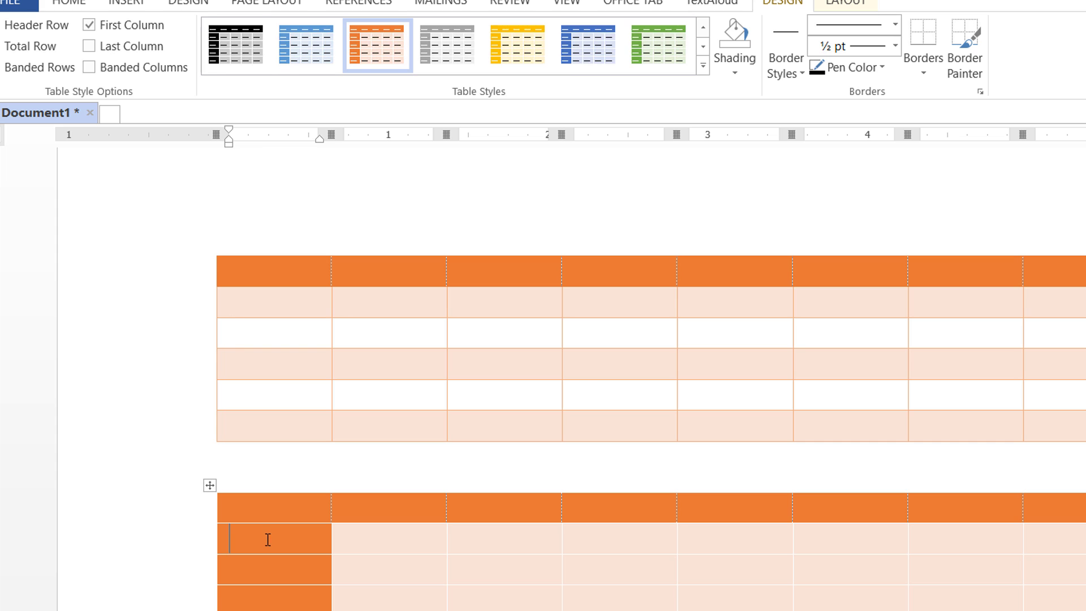
pyautogui.click(98, 28)
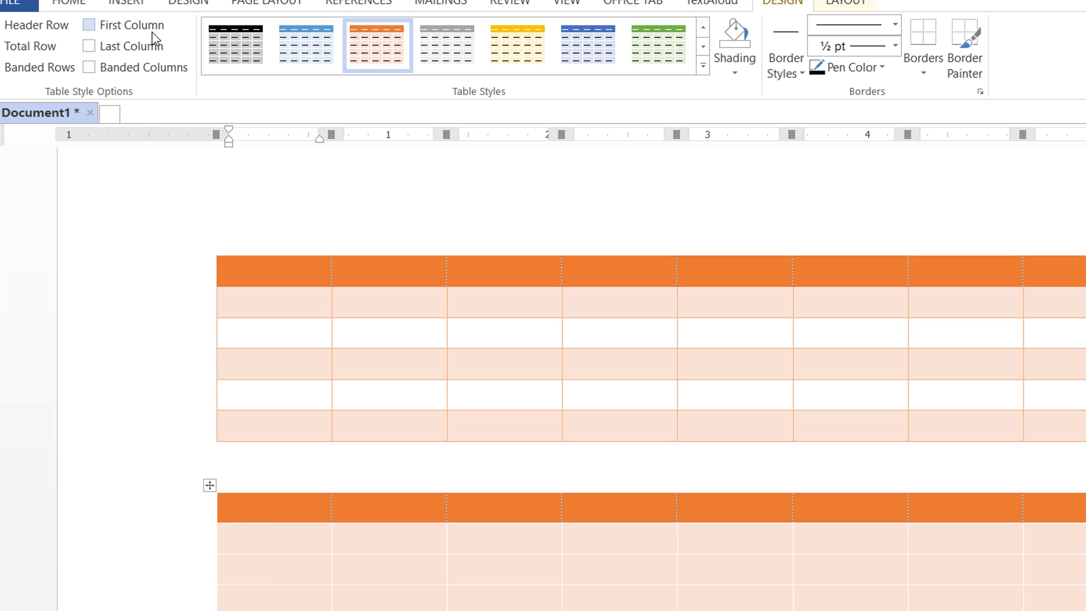
pyautogui.click(89, 25)
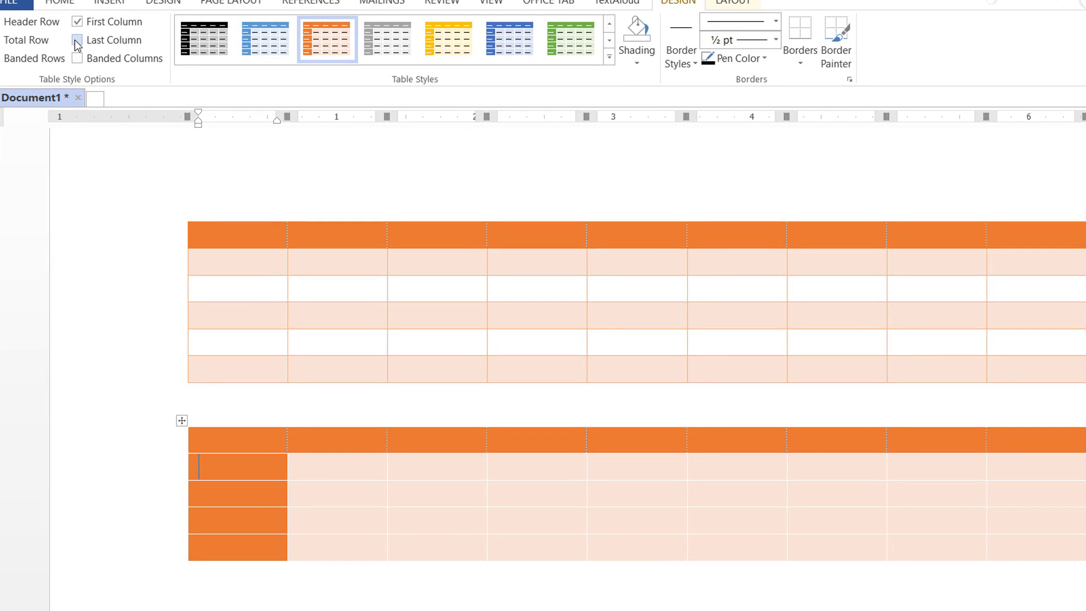
pyautogui.click(83, 43)
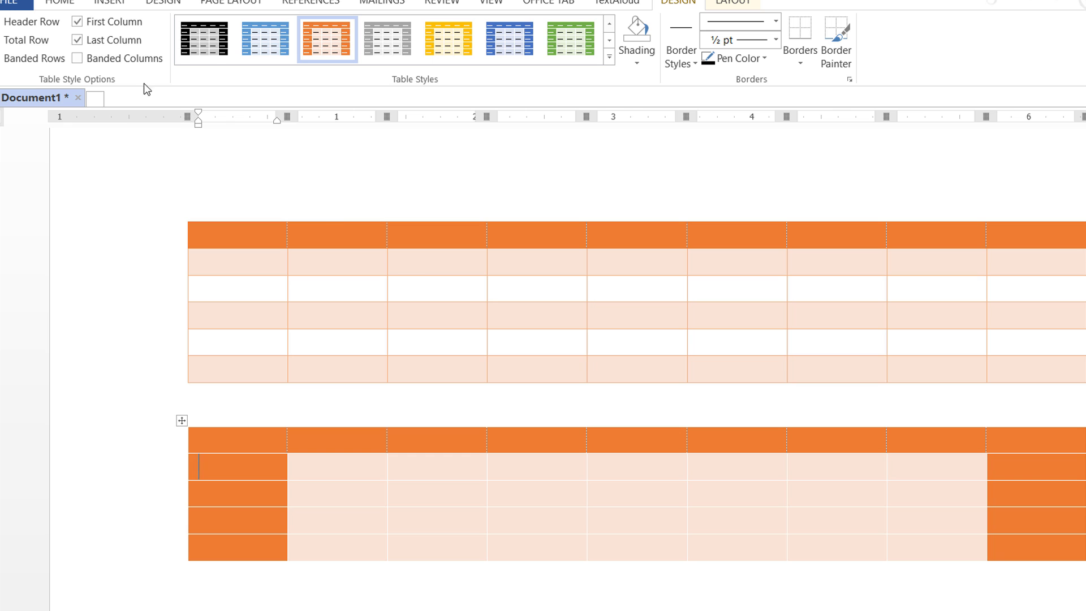
pyautogui.click(77, 41)
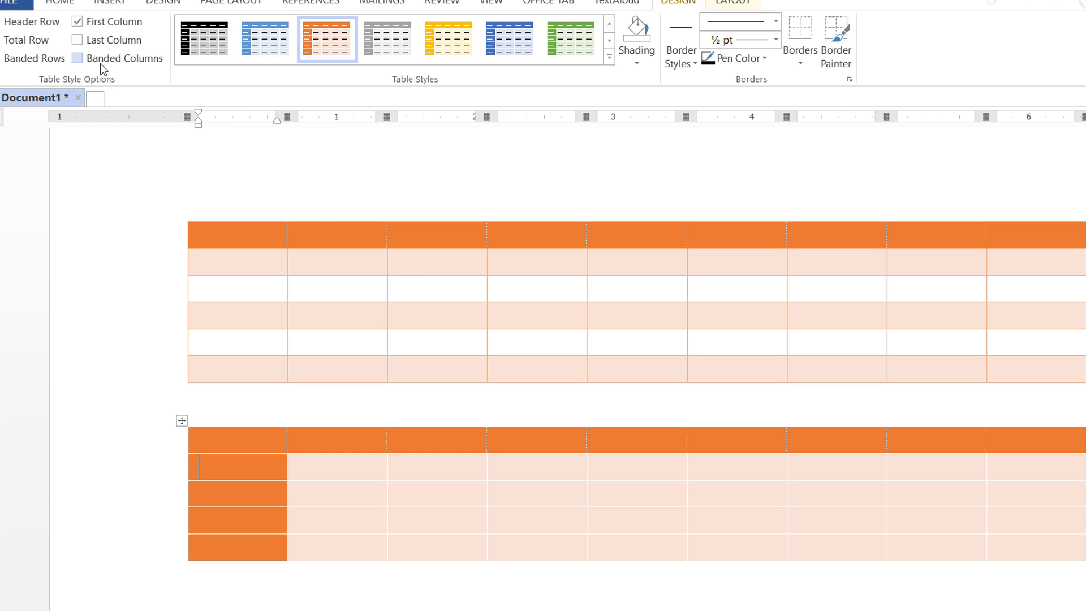
# Step: Turn on Banded Rows for the second table, switching Banded Columns on and back off along the way
pyautogui.click(77, 58)
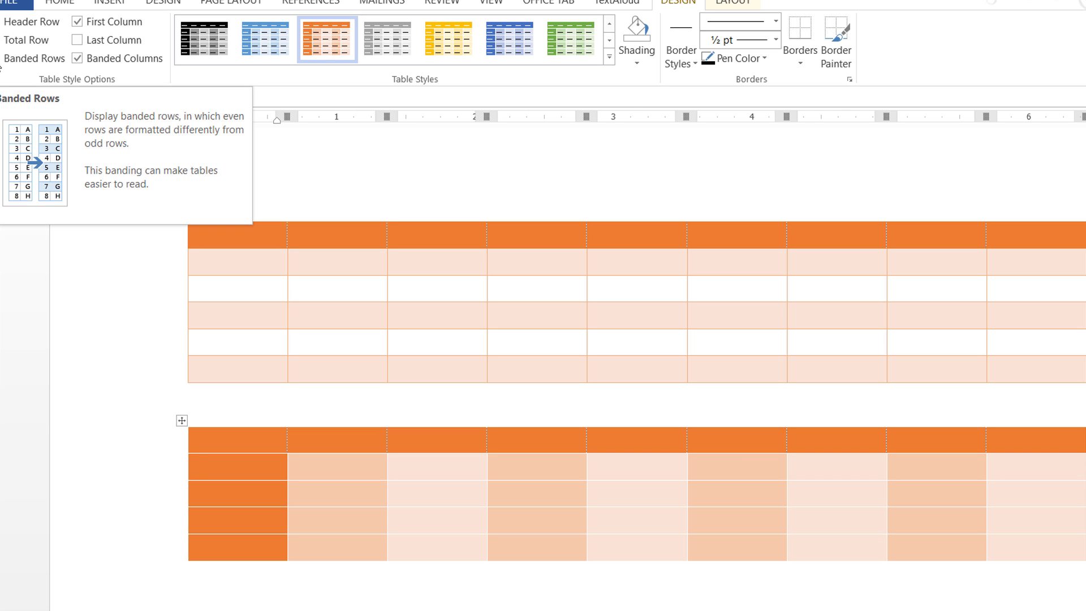
pyautogui.click(1, 62)
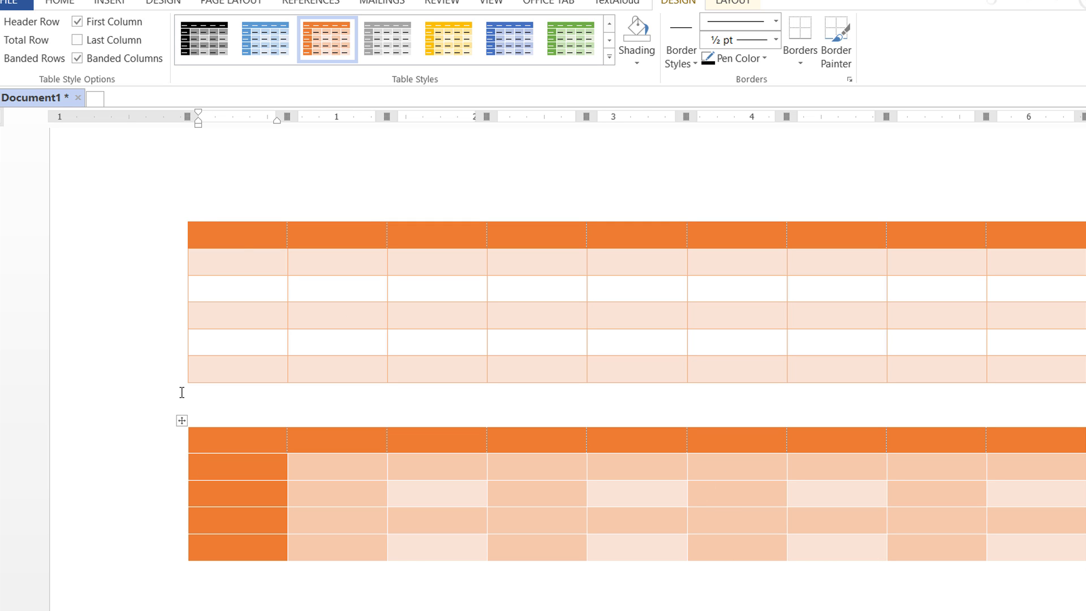
pyautogui.click(77, 59)
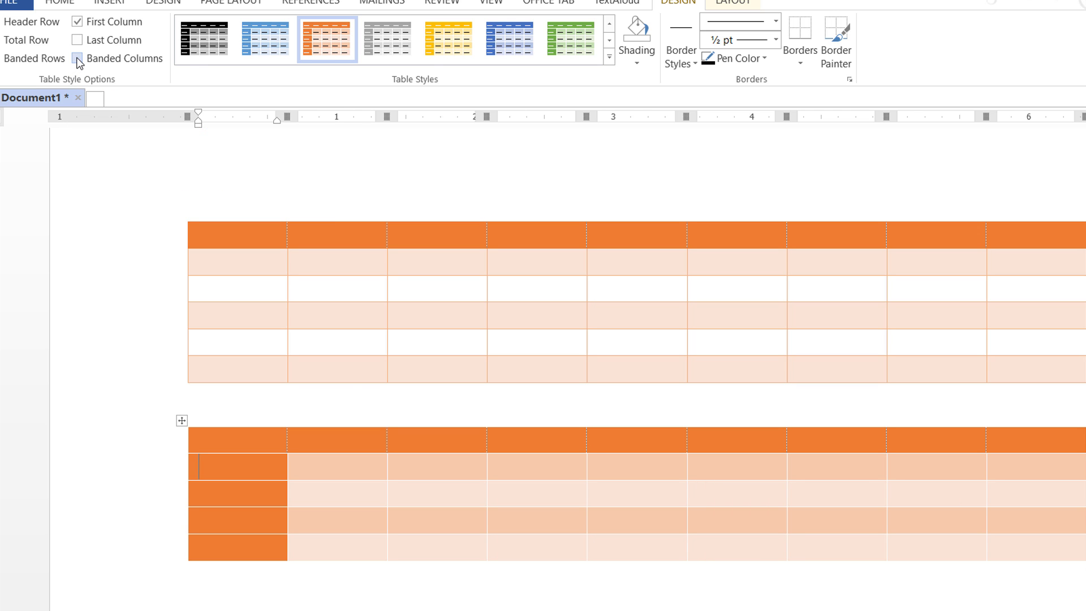
# Step: Apply the fully shaded green List Tables style to the second table
pyautogui.click(606, 56)
pyautogui.scroll(-5, 322, 310)
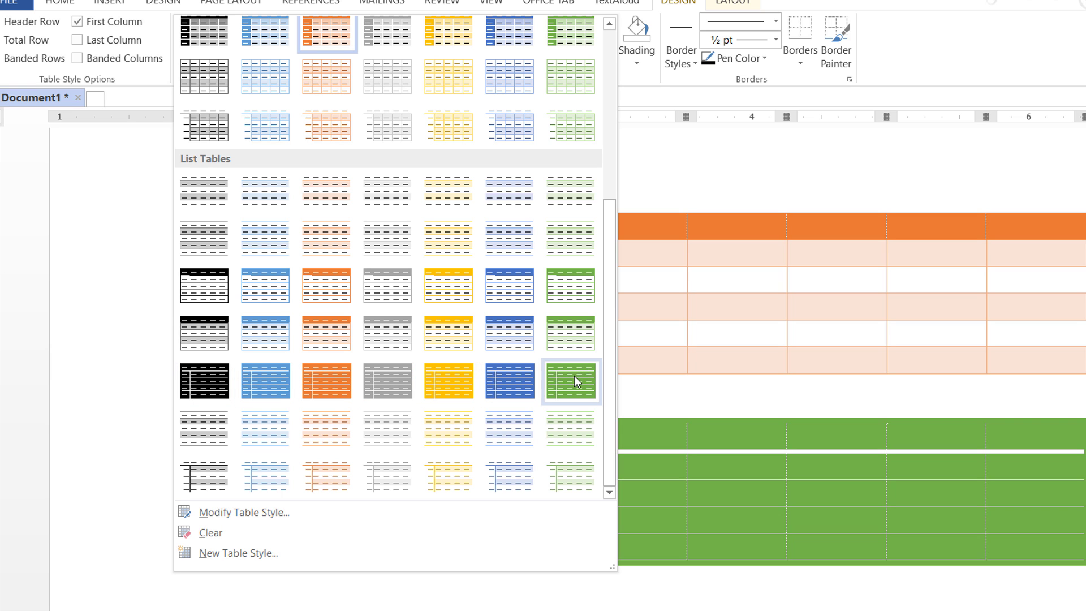
pyautogui.click(571, 378)
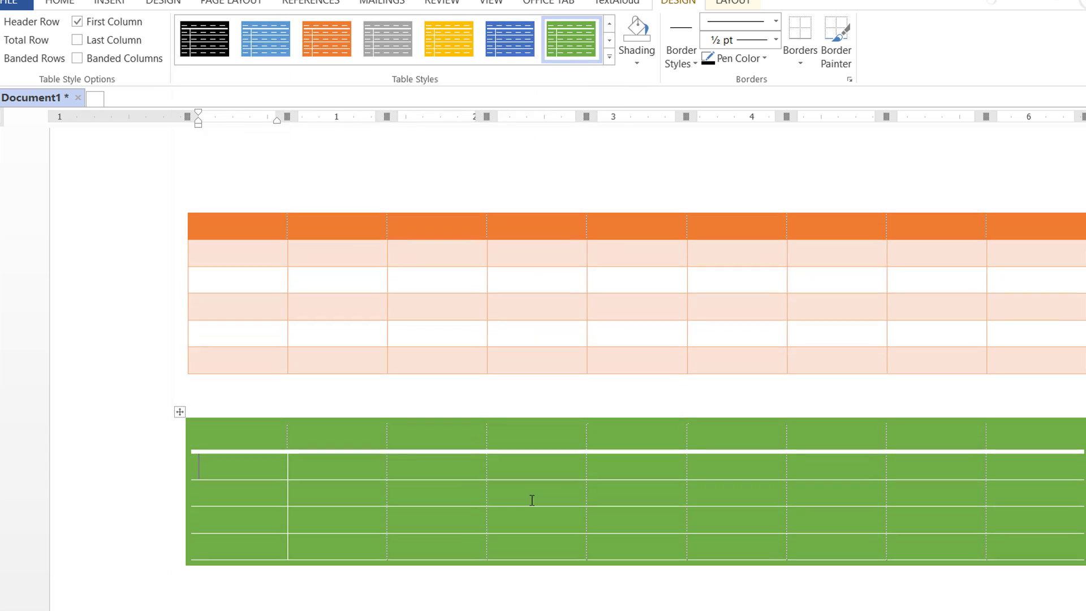
# Step: Turn on Total Row formatting for the second table and the first table
pyautogui.click(409, 432)
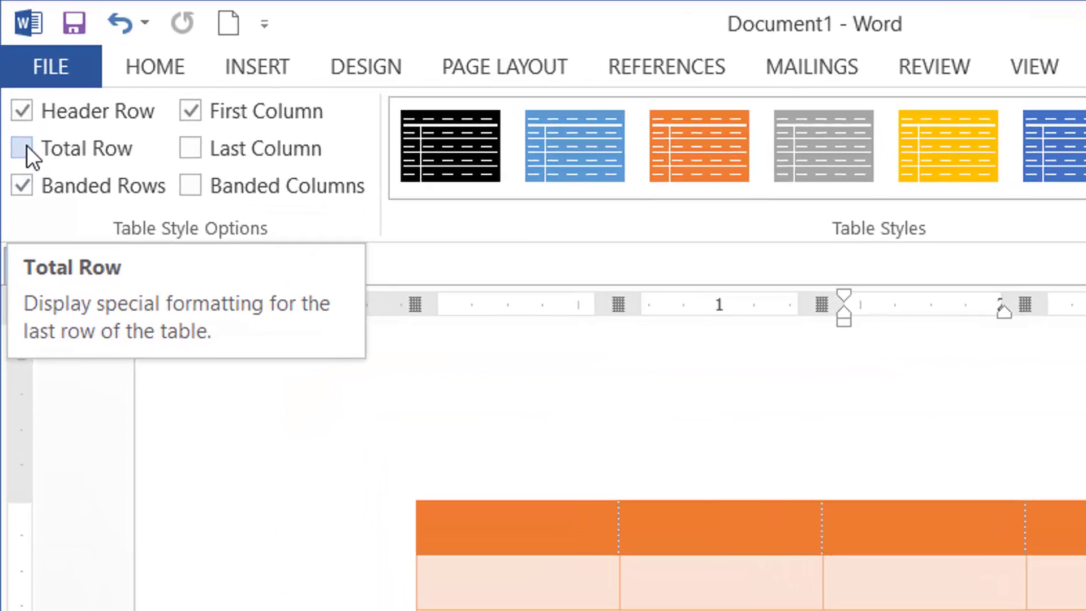
pyautogui.click(26, 147)
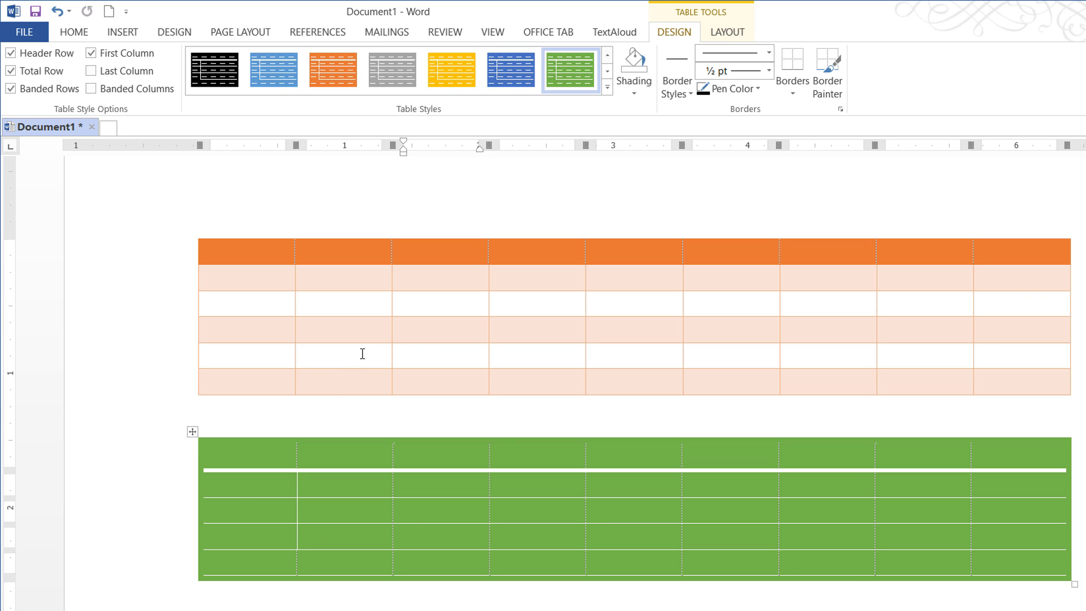
pyautogui.click(426, 350)
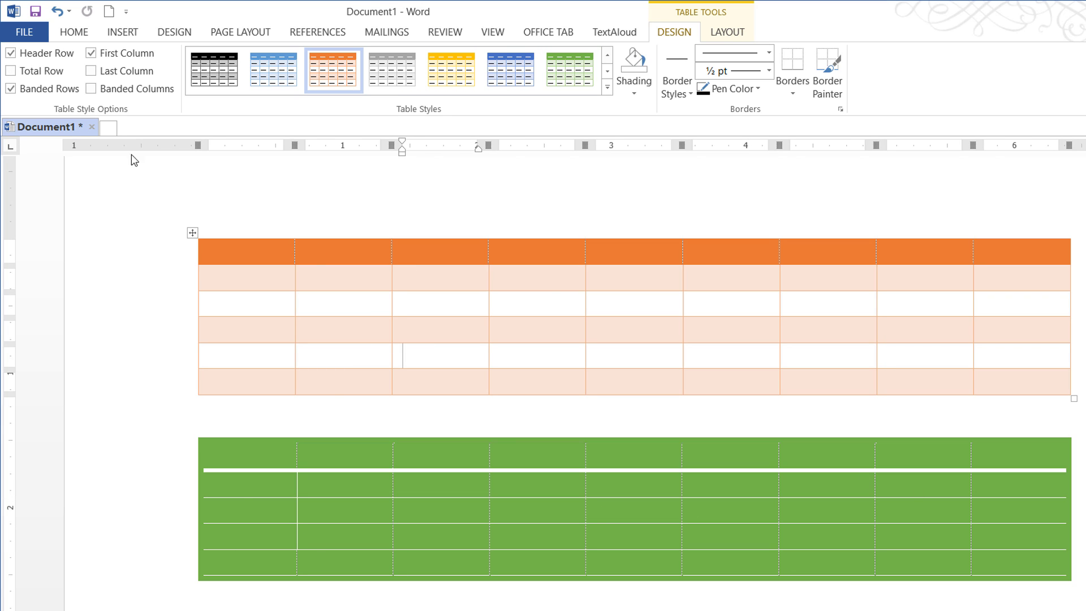
pyautogui.click(9, 72)
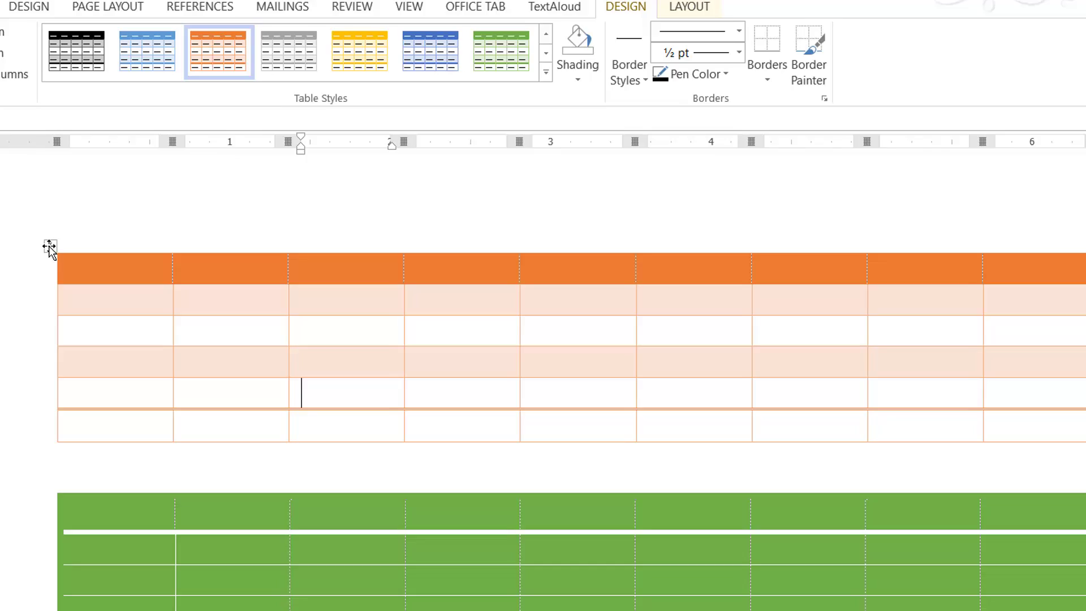
# Step: Apply the first Plain Tables style, with black gridlines and no shading, to the whole first table
pyautogui.click(49, 248)
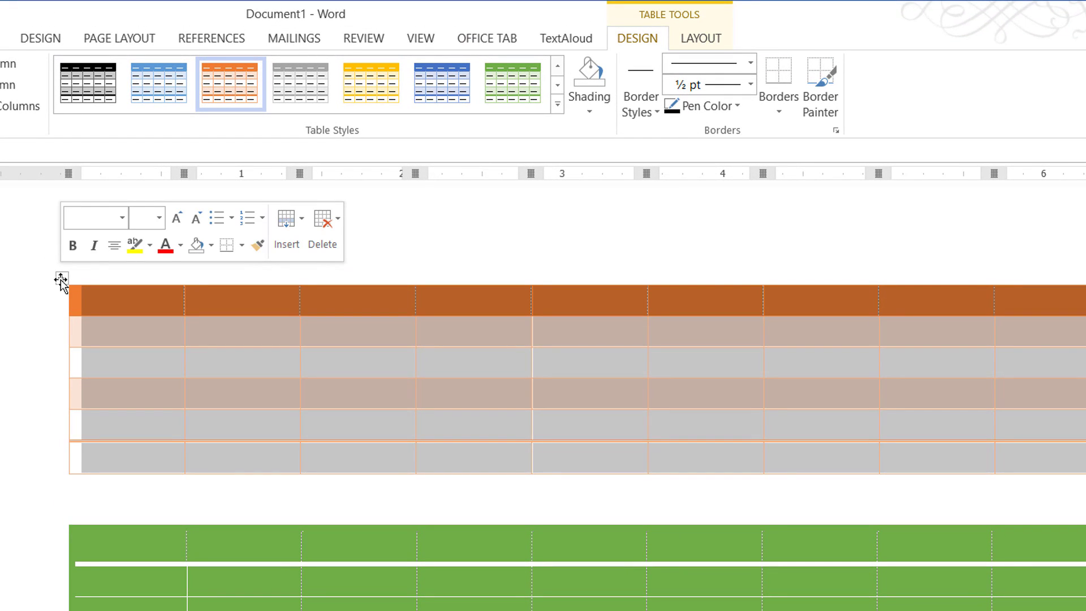
pyautogui.click(557, 104)
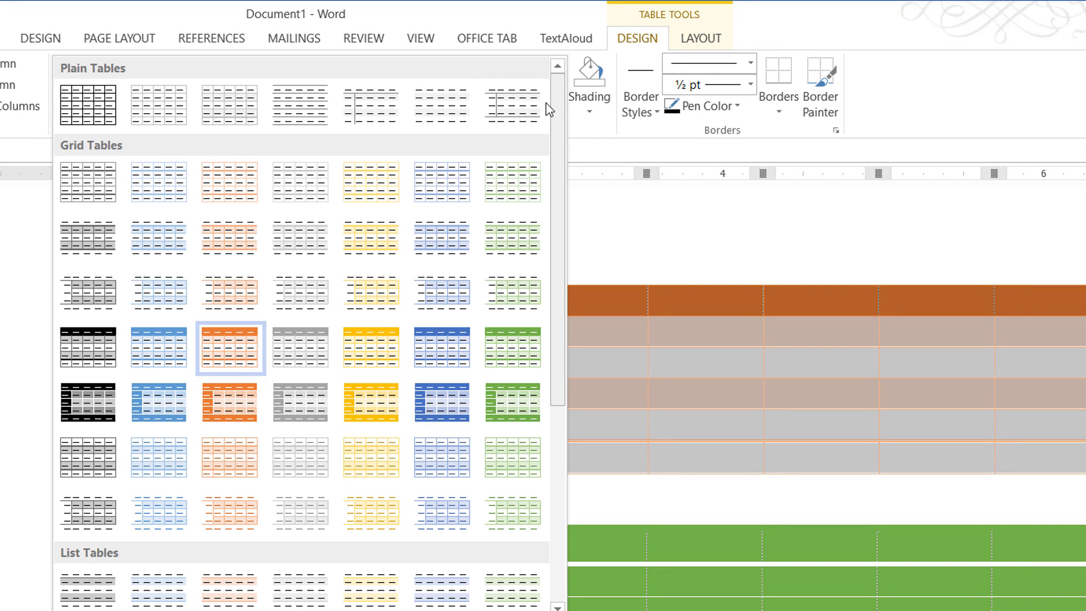
pyautogui.click(90, 108)
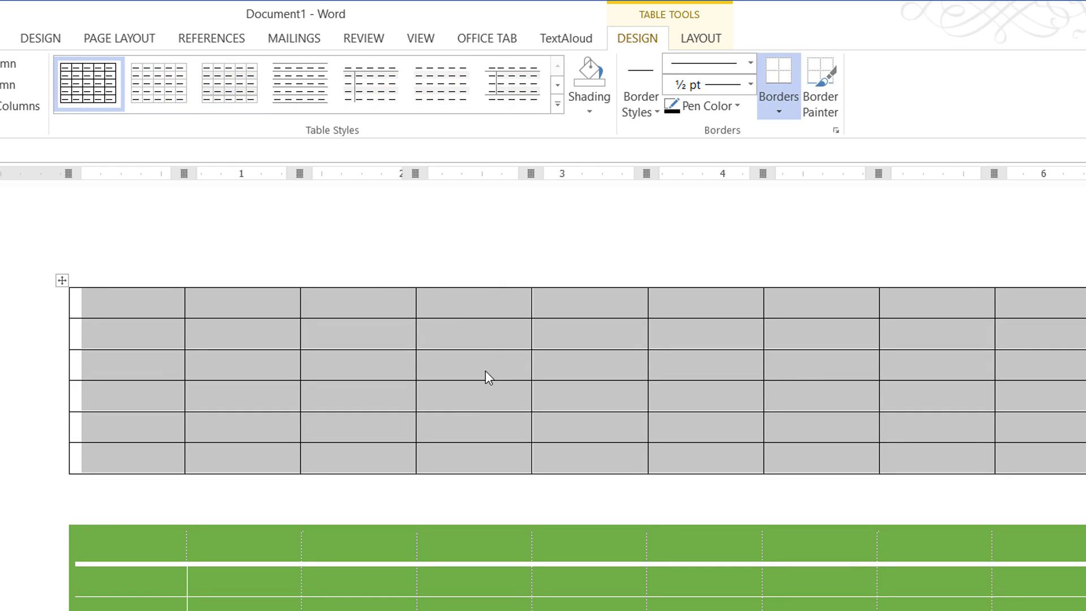
pyautogui.click(491, 342)
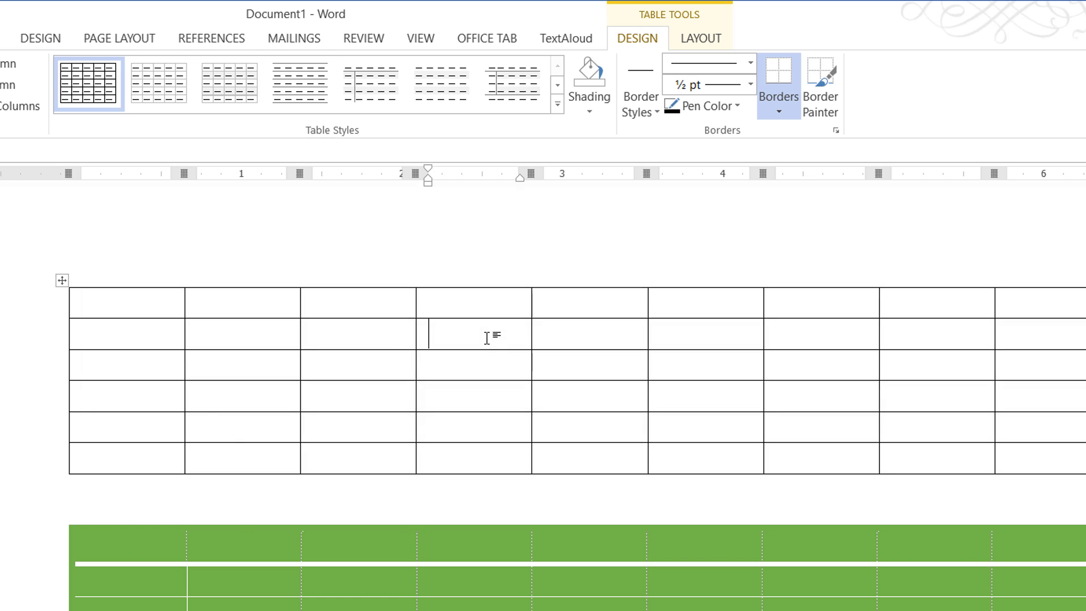
# Step: Reset the whole second table to the same plain black-gridline table style as the first
pyautogui.click(111, 553)
pyautogui.click(56, 519)
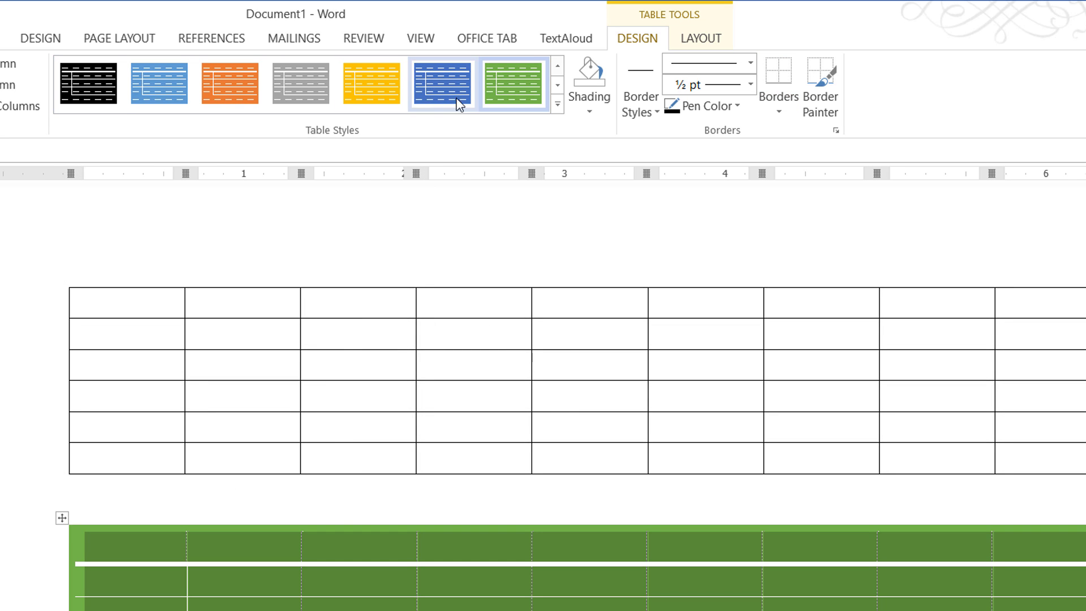
pyautogui.click(559, 107)
pyautogui.scroll(4, 126, 108)
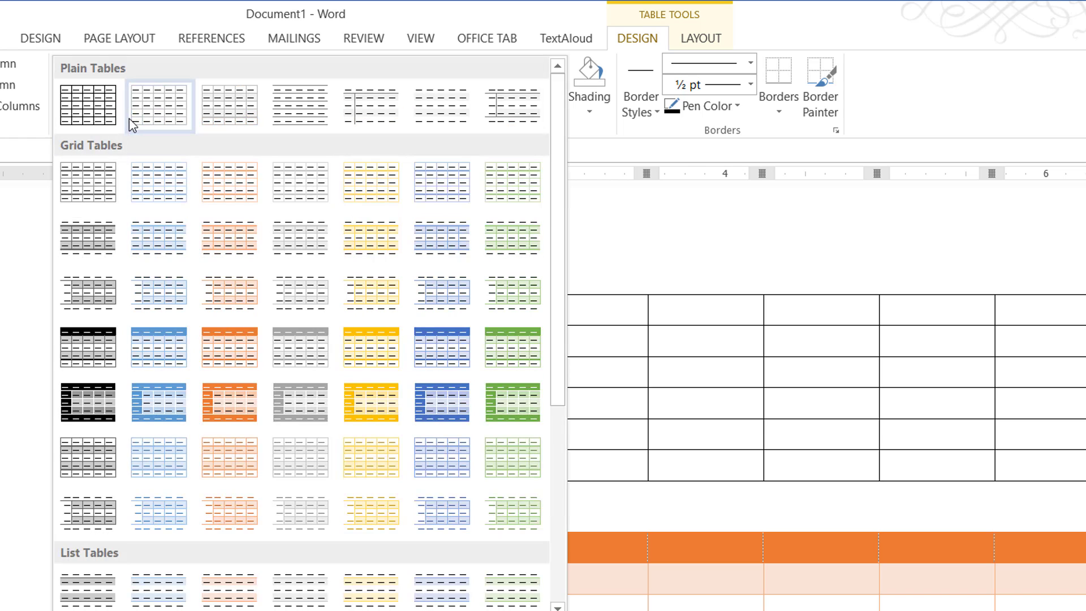
pyautogui.click(80, 107)
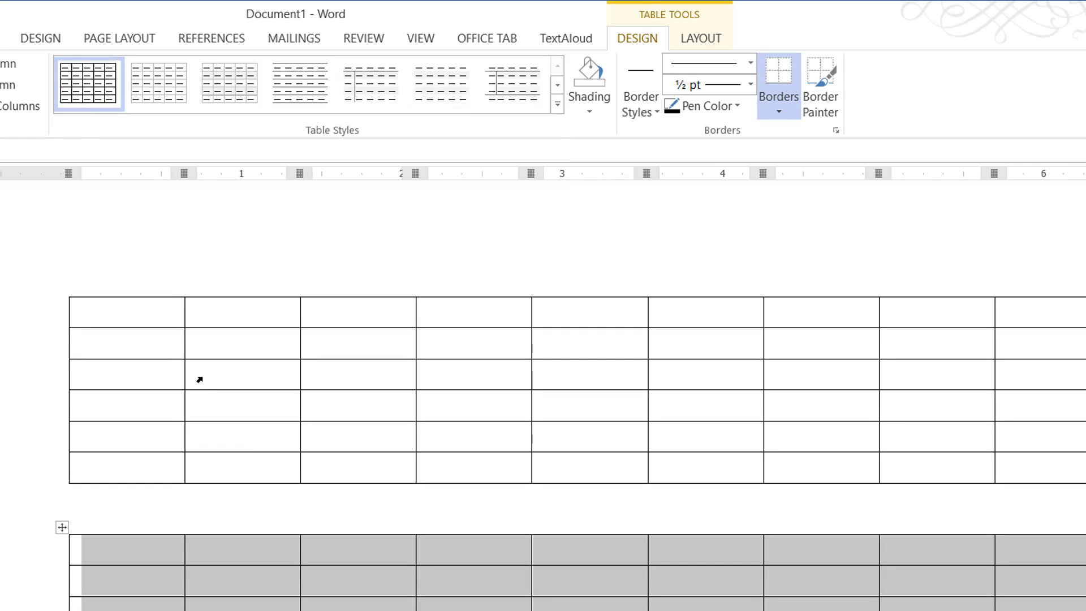
pyautogui.click(313, 468)
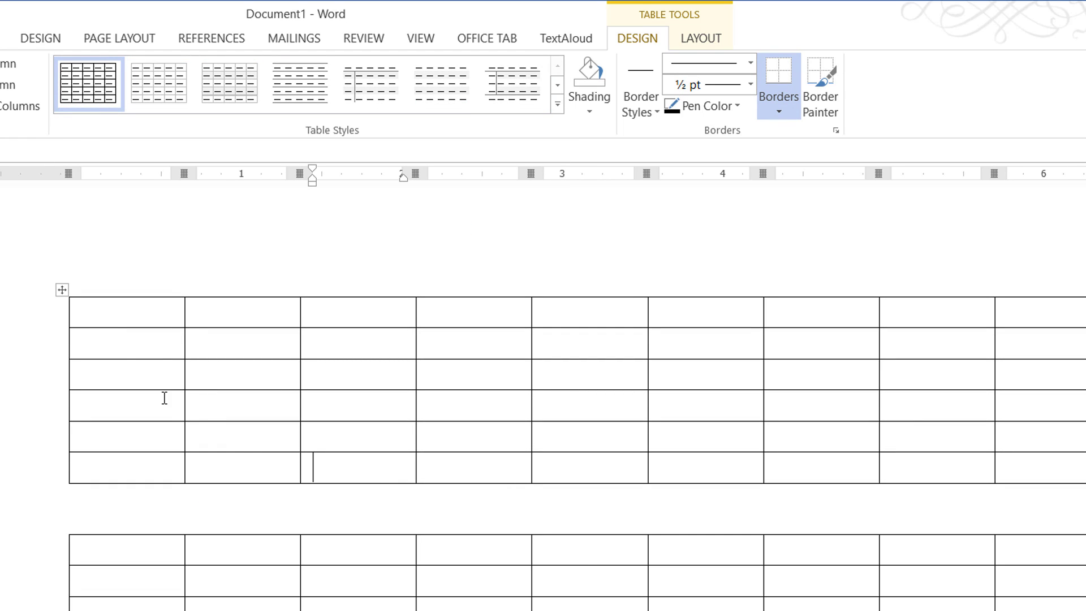
# Step: Shade all cells of the first table with the lightest orange theme color
pyautogui.moveTo(109, 320); pyautogui.dragTo(243, 373)
pyautogui.moveTo(476, 448); pyautogui.dragTo(1072, 464)
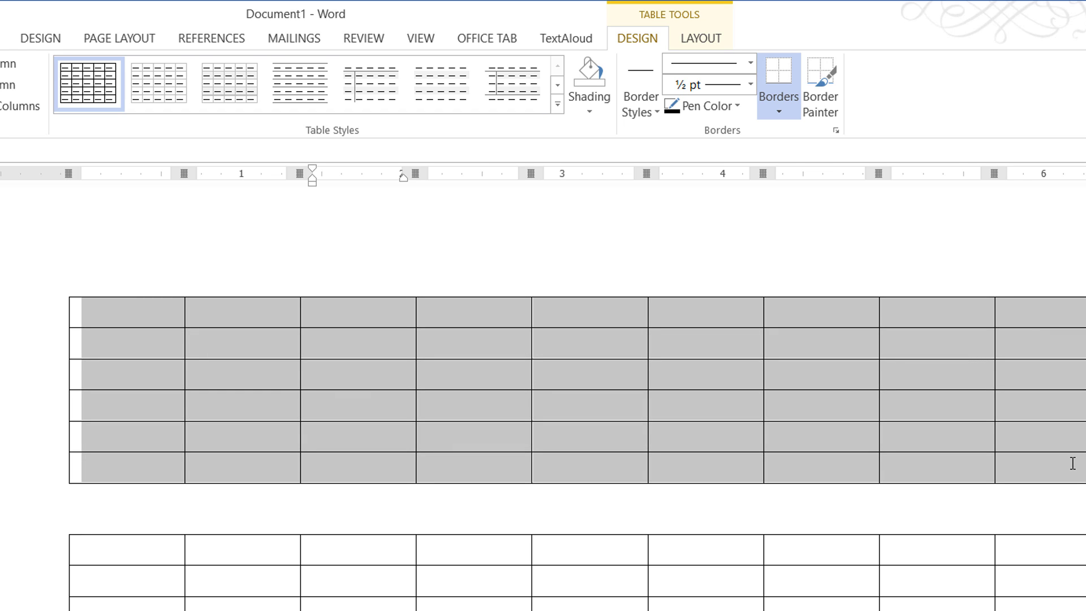
pyautogui.click(566, 435)
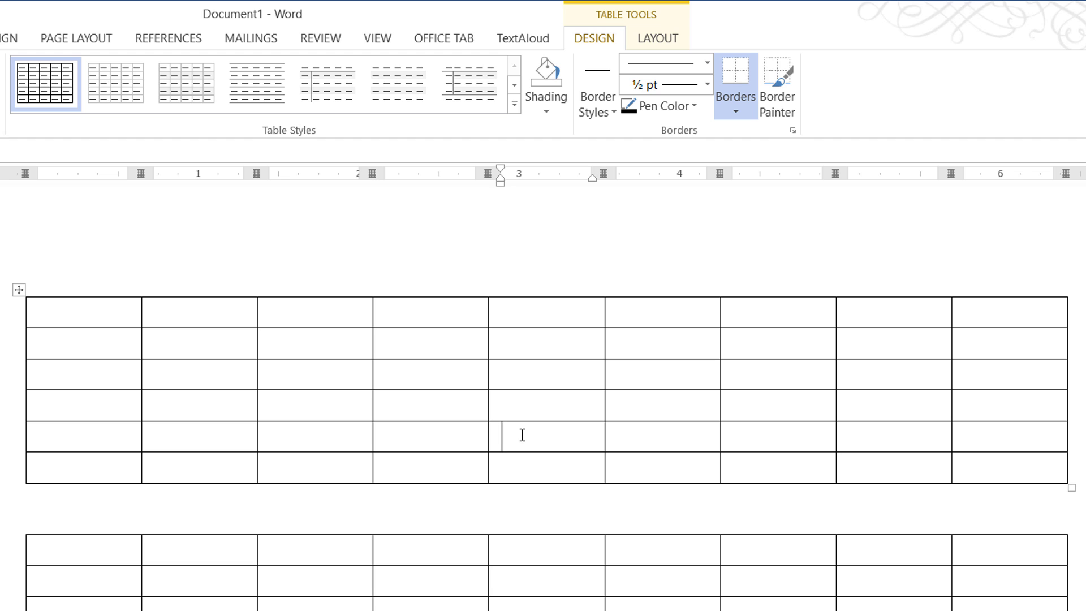
pyautogui.moveTo(82, 318)
pyautogui.mouseDown()
pyautogui.moveTo(102, 334)
pyautogui.moveTo(499, 429)
pyautogui.moveTo(837, 468)
pyautogui.moveTo(998, 457)
pyautogui.mouseUp()
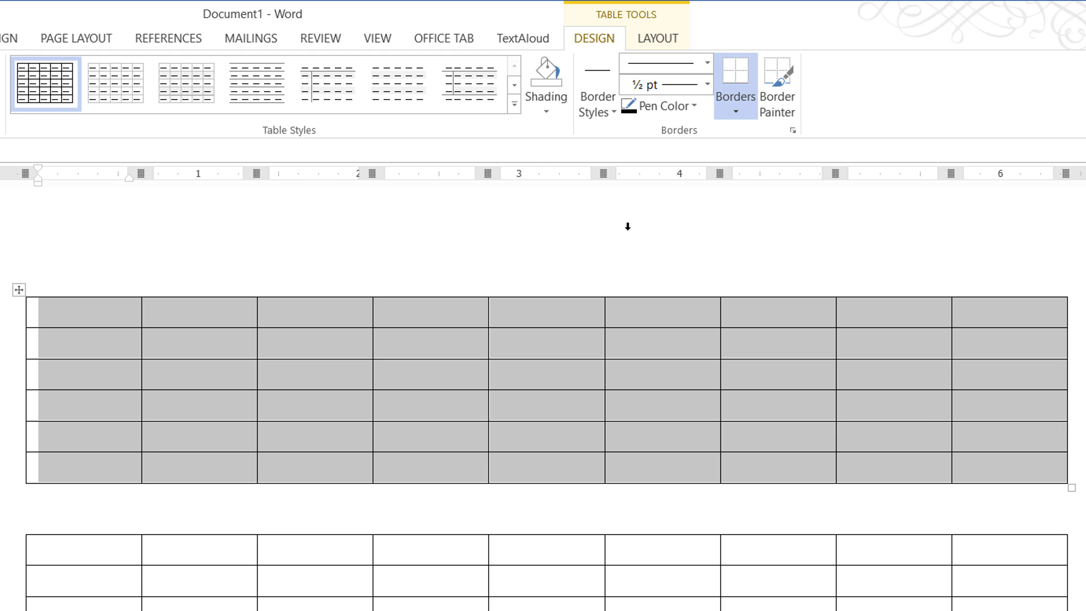
pyautogui.click(547, 113)
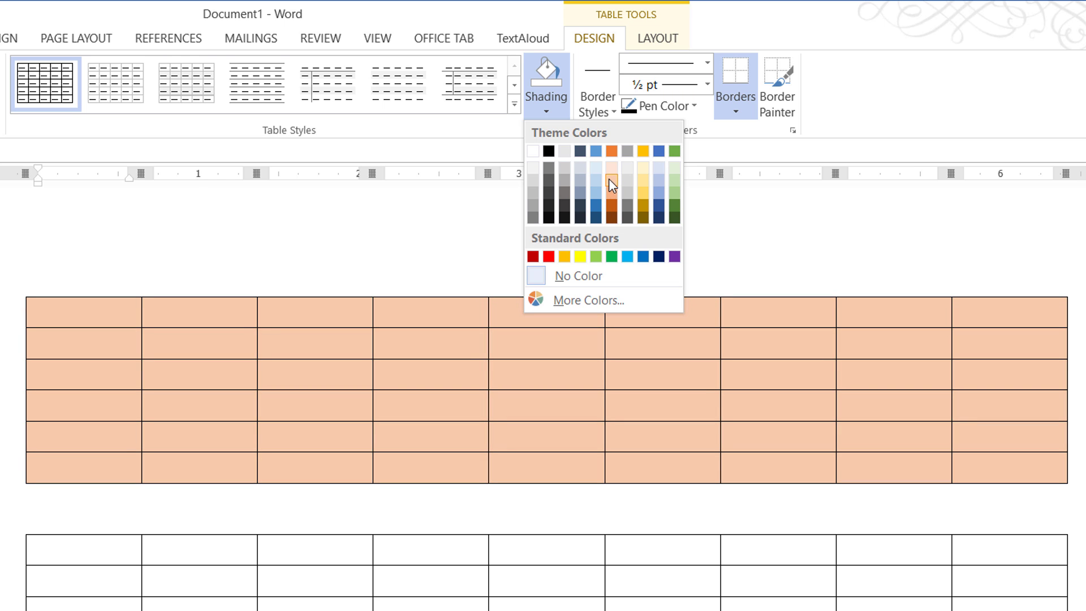
pyautogui.click(611, 168)
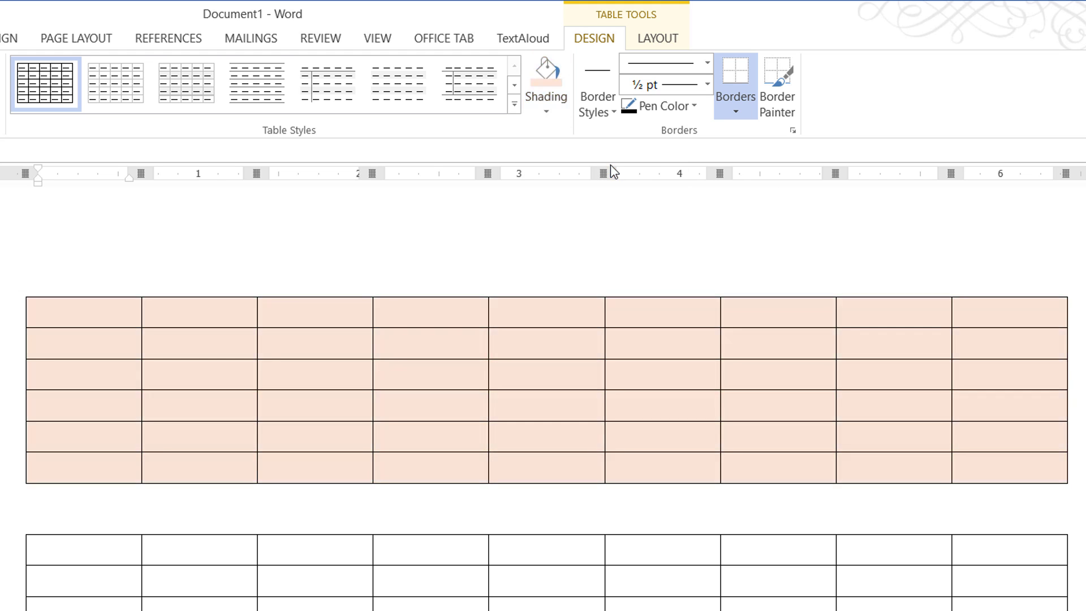
pyautogui.click(153, 374)
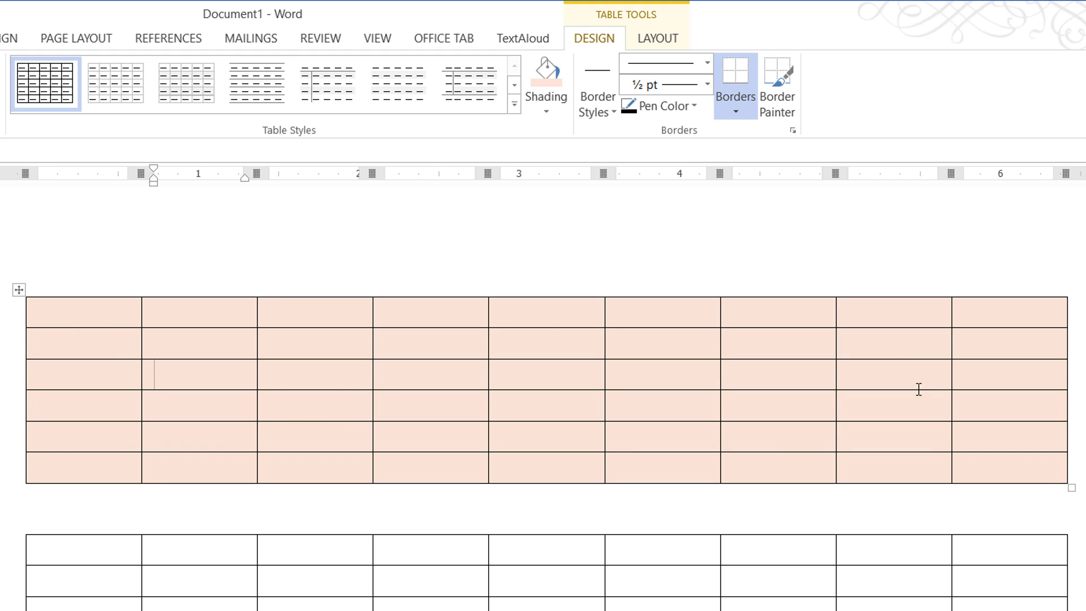
# Step: Paint the first table's whole outer edge with the solid orange 1 ½ pt theme border style
pyautogui.moveTo(92, 327); pyautogui.dragTo(984, 470)
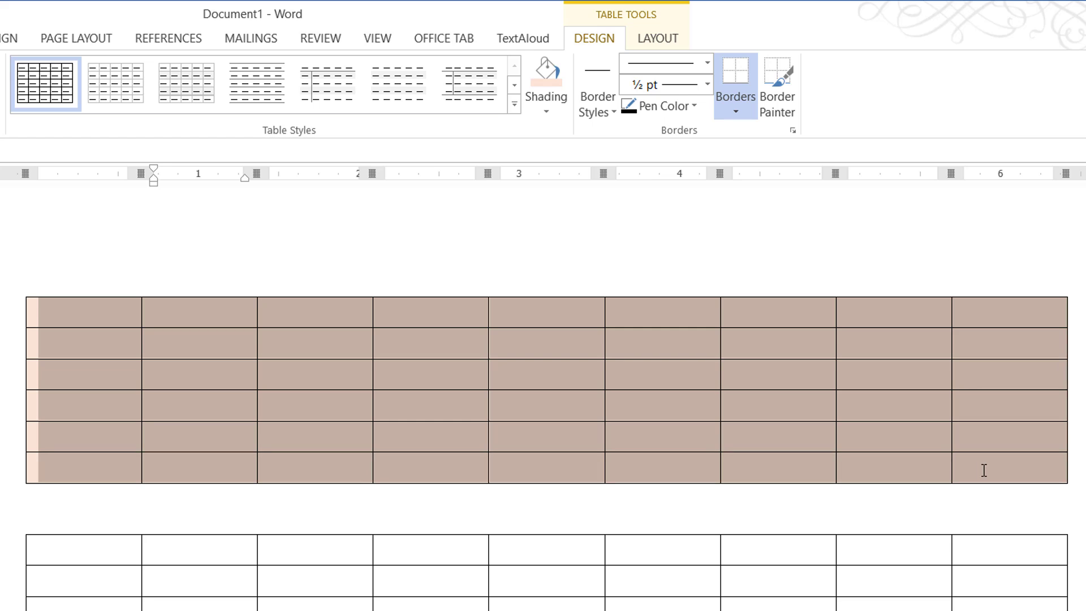
pyautogui.click(598, 110)
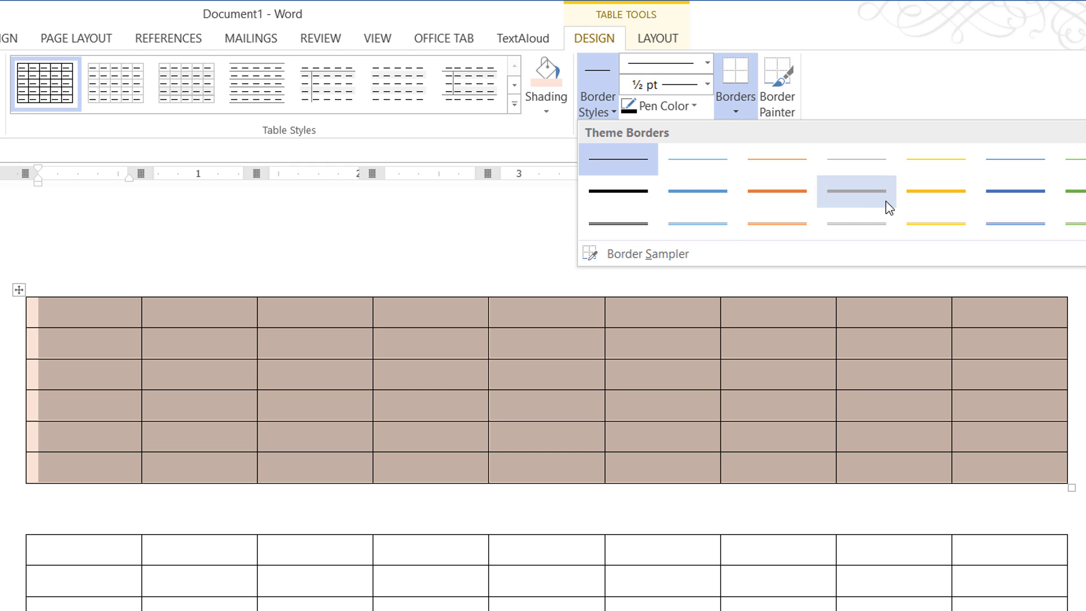
pyautogui.click(771, 203)
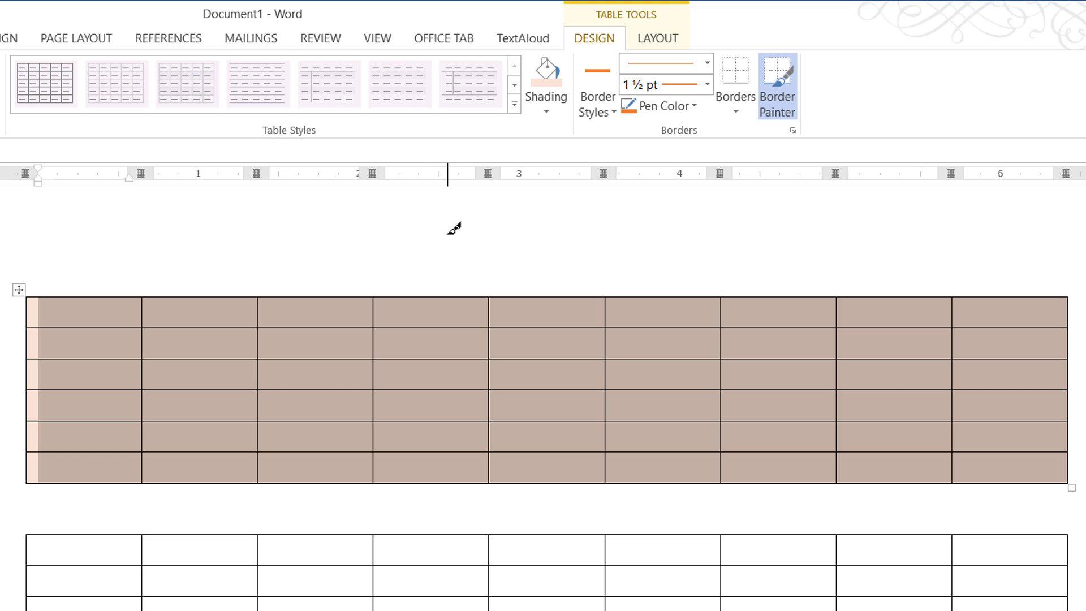
pyautogui.moveTo(125, 306)
pyautogui.mouseDown()
pyautogui.moveTo(473, 292)
pyautogui.moveTo(1060, 294)
pyautogui.moveTo(1079, 478)
pyautogui.moveTo(1063, 486)
pyautogui.mouseUp()
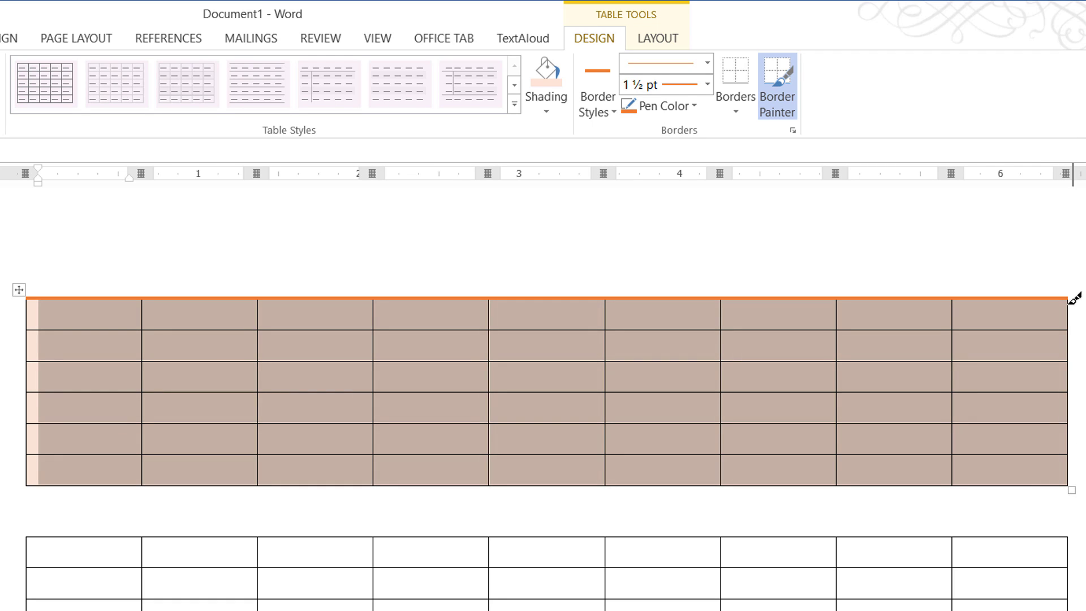
pyautogui.moveTo(1067, 300)
pyautogui.mouseDown()
pyautogui.moveTo(1077, 478)
pyautogui.moveTo(1066, 485)
pyautogui.moveTo(594, 517)
pyautogui.moveTo(150, 461)
pyautogui.moveTo(24, 475)
pyautogui.moveTo(26, 485)
pyautogui.moveTo(34, 298)
pyautogui.mouseUp()
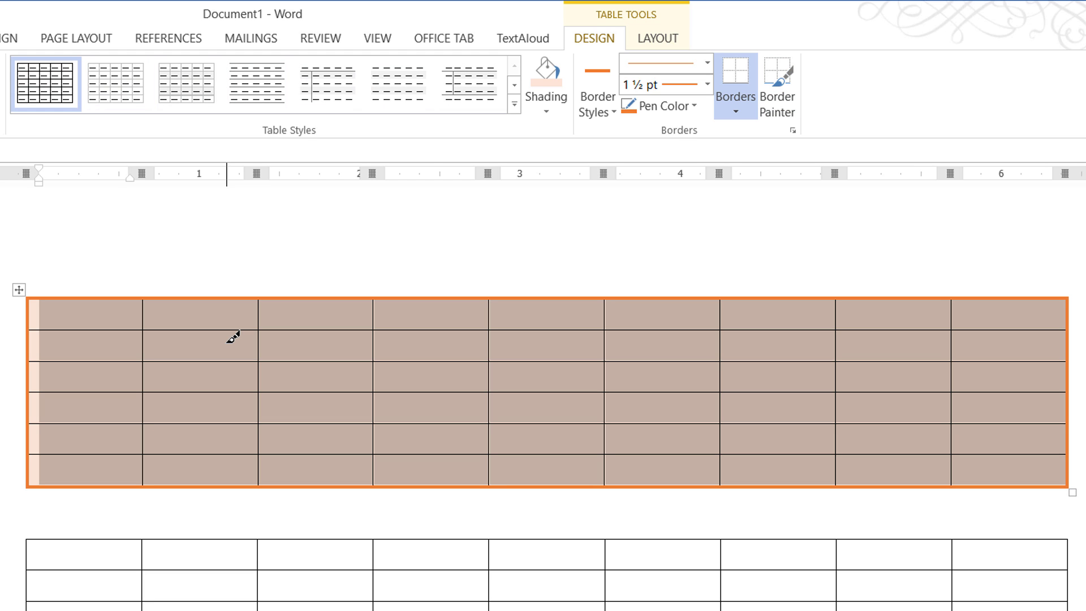
pyautogui.click(227, 338)
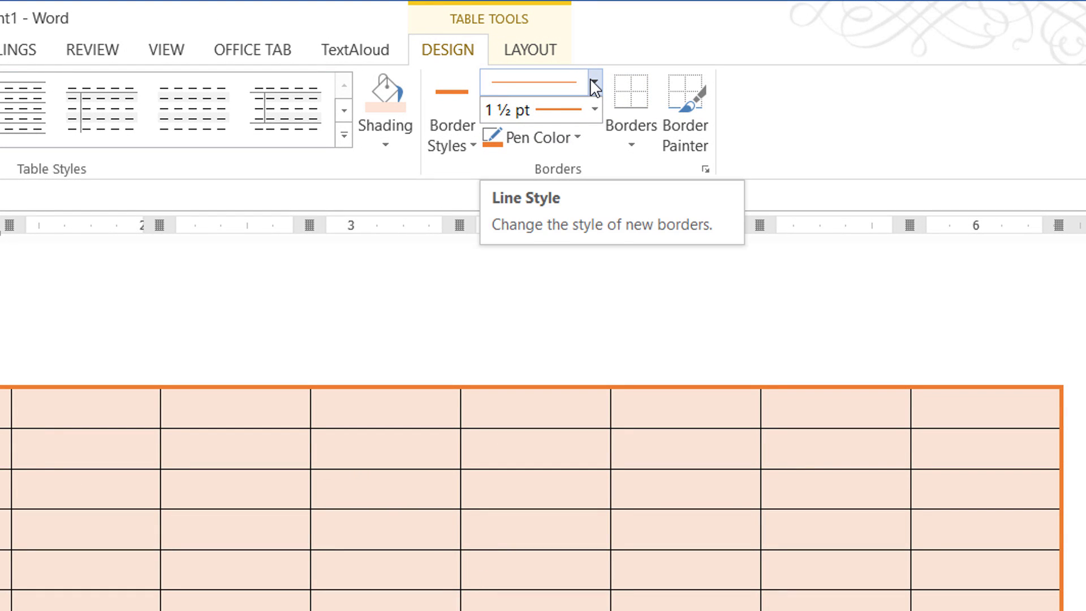
# Step: Set the border pen to the thick-and-thin double line style, 4 ½ pt wide, in the standard light blue color
pyautogui.click(592, 81)
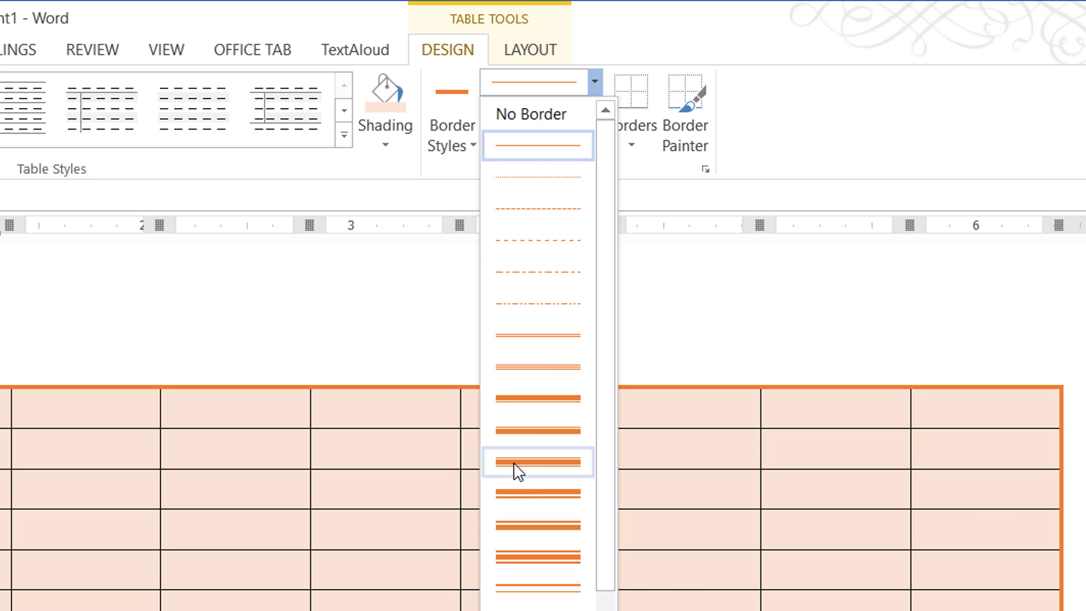
pyautogui.click(531, 395)
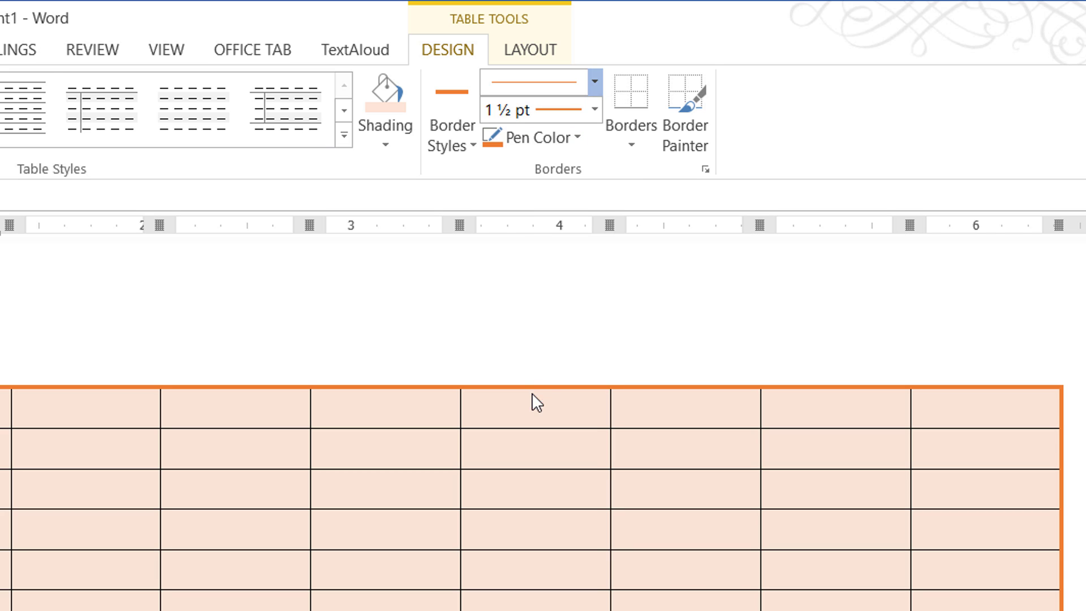
pyautogui.click(593, 113)
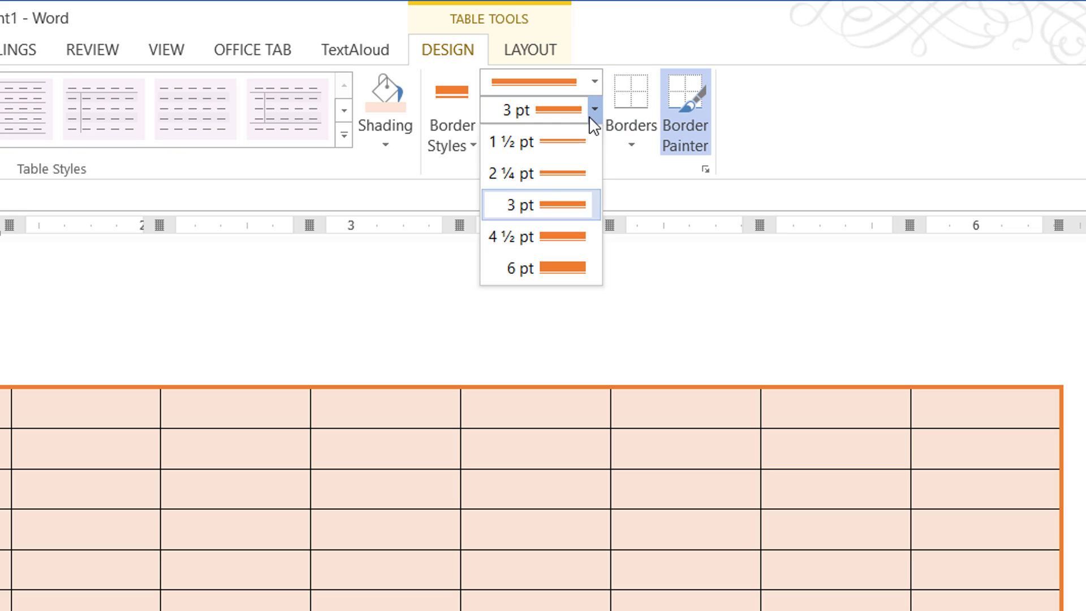
pyautogui.click(551, 242)
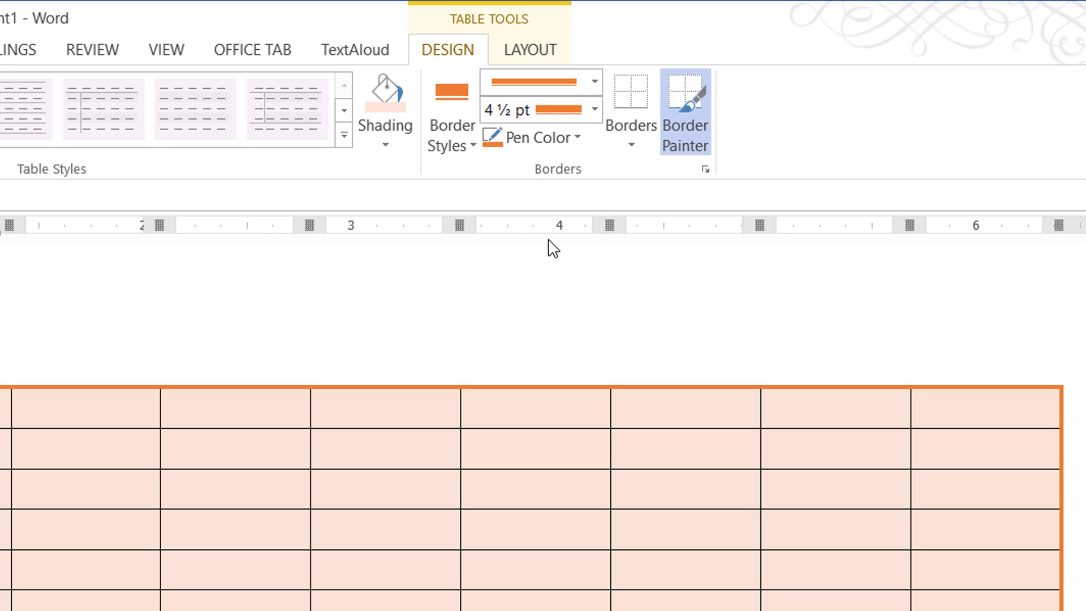
pyautogui.click(576, 139)
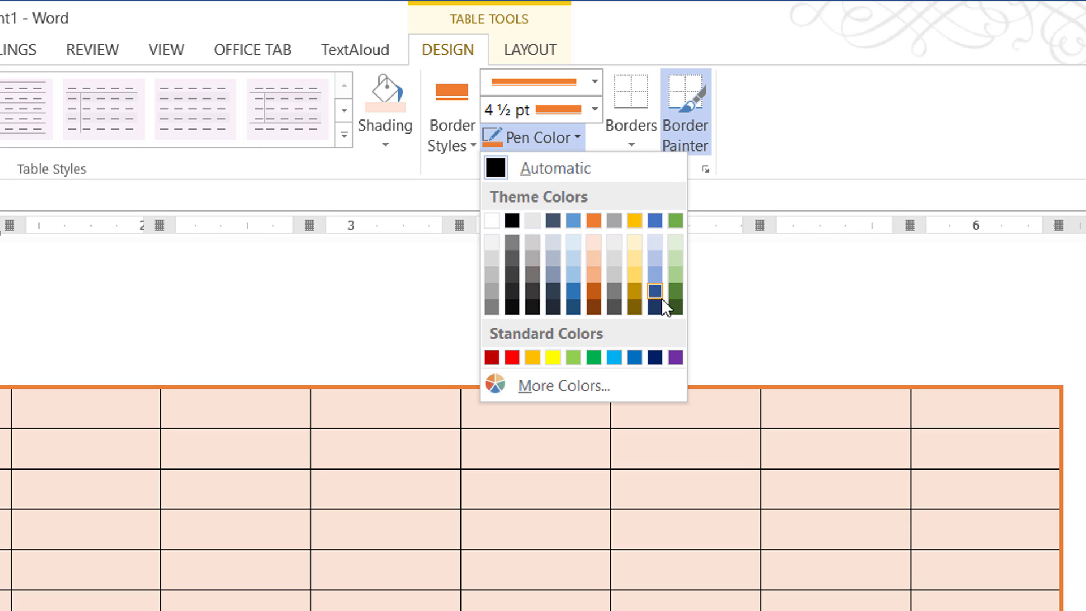
pyautogui.click(614, 358)
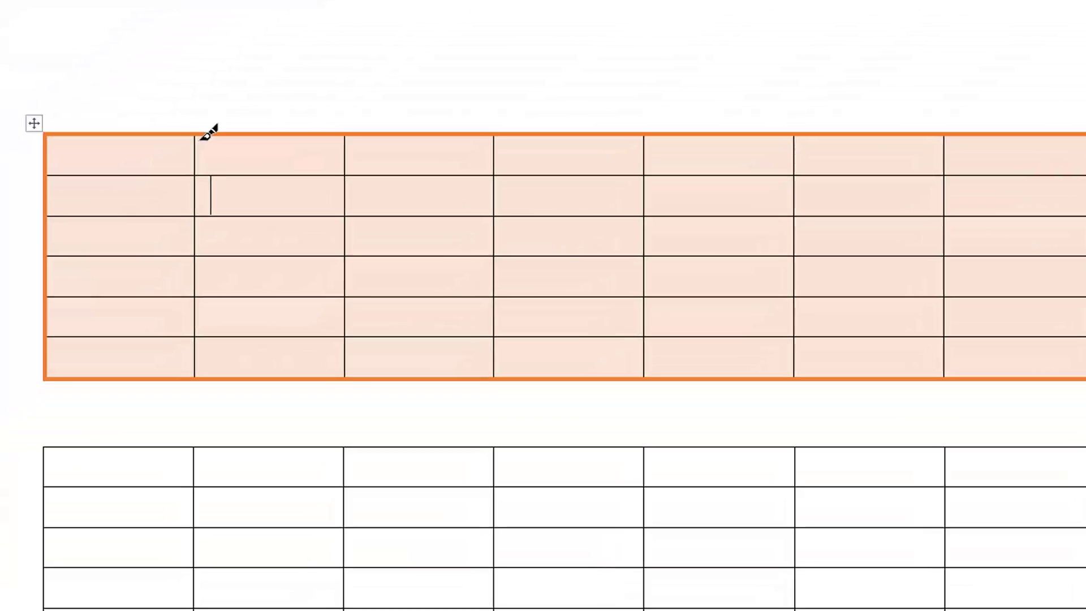
# Step: Paint the light blue border along the first table's first two inside vertical lines and, across its first two columns, the lines below rows 1 and 2
pyautogui.moveTo(140, 293)
pyautogui.mouseDown()
pyautogui.moveTo(164, 468)
pyautogui.moveTo(152, 544)
pyautogui.moveTo(142, 538)
pyautogui.mouseUp()
pyautogui.moveTo(205, 374); pyautogui.dragTo(205, 373)
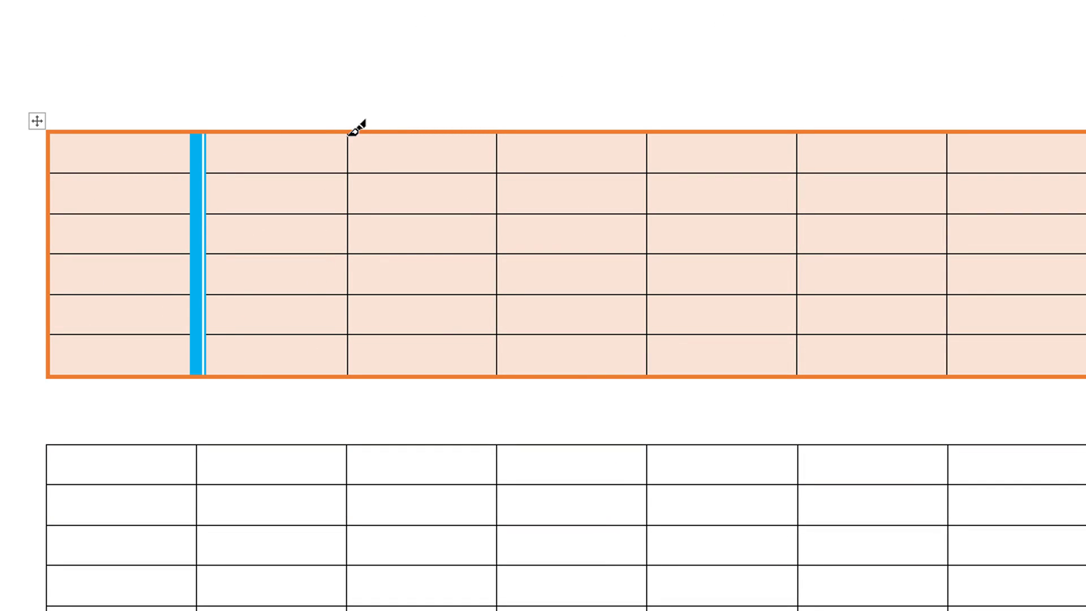
pyautogui.moveTo(347, 138); pyautogui.dragTo(358, 375)
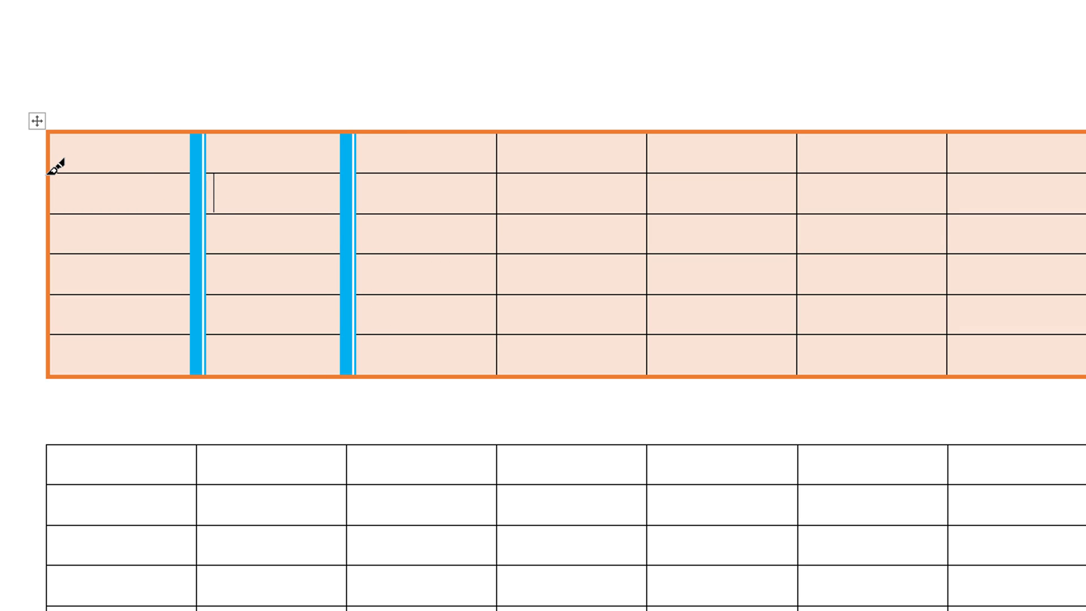
pyautogui.moveTo(51, 171)
pyautogui.mouseDown()
pyautogui.moveTo(236, 156)
pyautogui.moveTo(334, 164)
pyautogui.mouseUp()
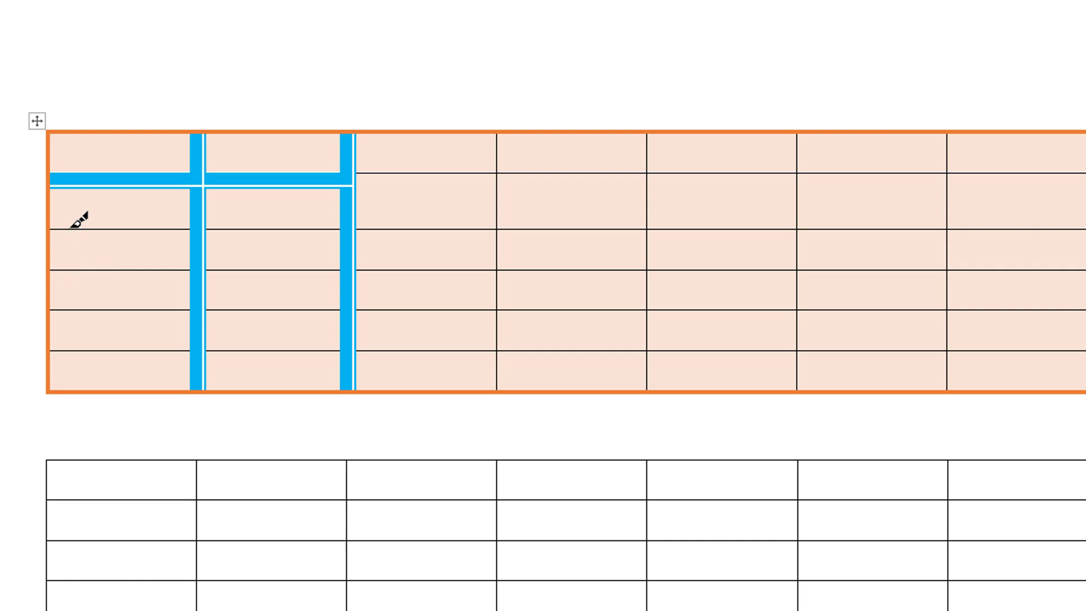
pyautogui.moveTo(199, 212); pyautogui.dragTo(347, 216)
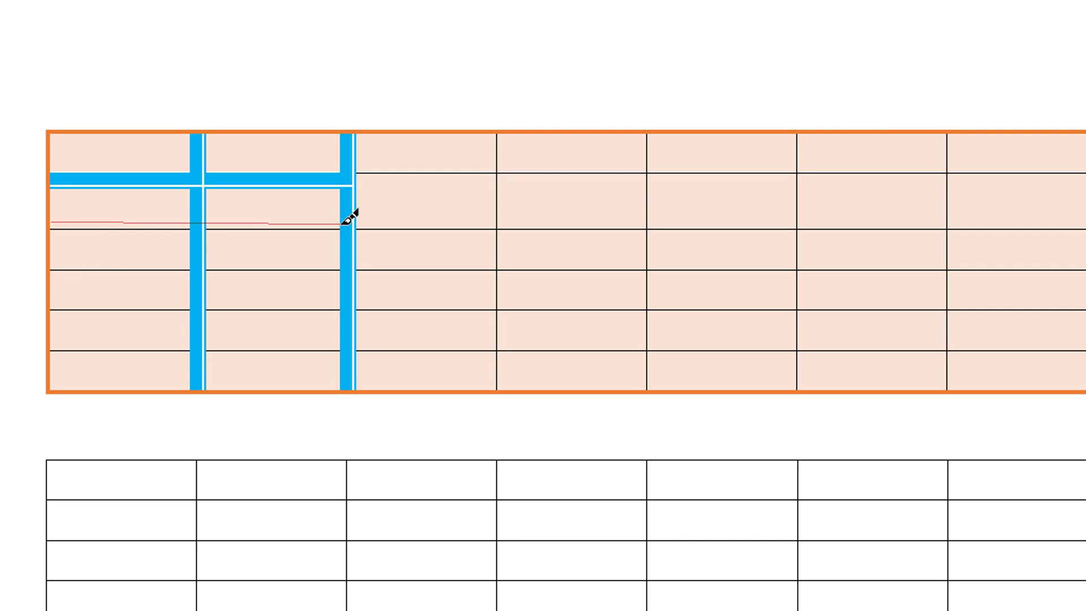
pyautogui.moveTo(97, 219); pyautogui.dragTo(339, 221)
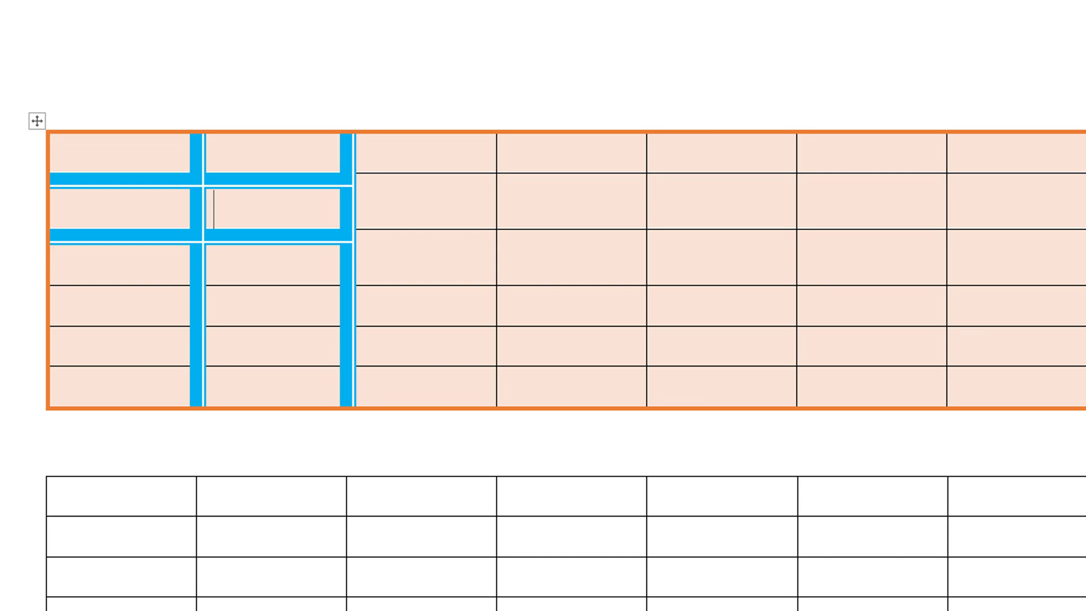
# Step: Remove all borders from the whole first table with the No Border option
pyautogui.click(852, 36)
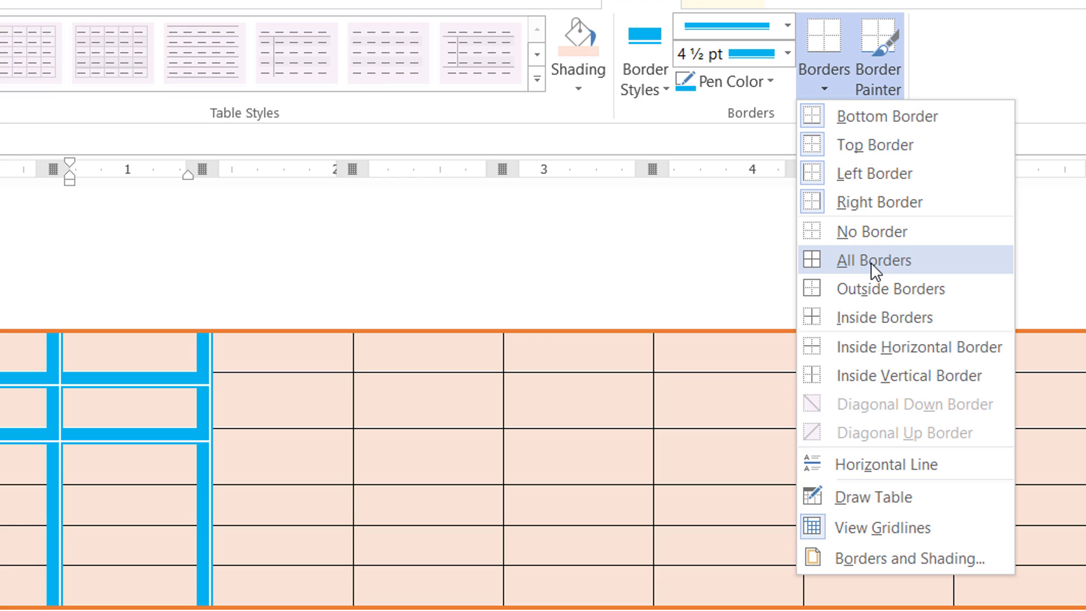
pyautogui.click(871, 262)
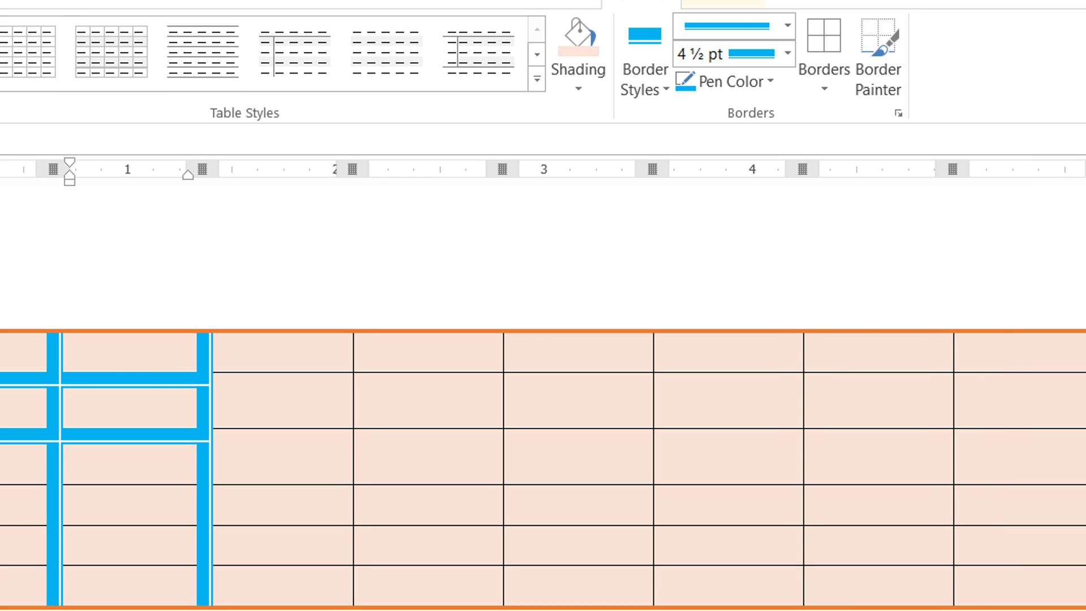
pyautogui.moveTo(17, 354); pyautogui.dragTo(1077, 586)
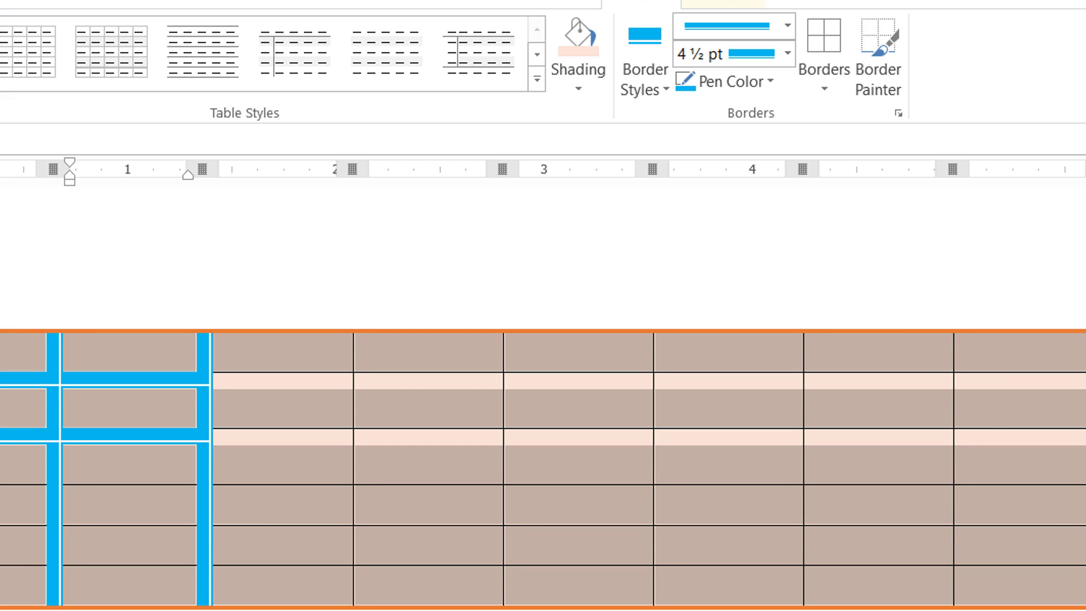
pyautogui.click(815, 88)
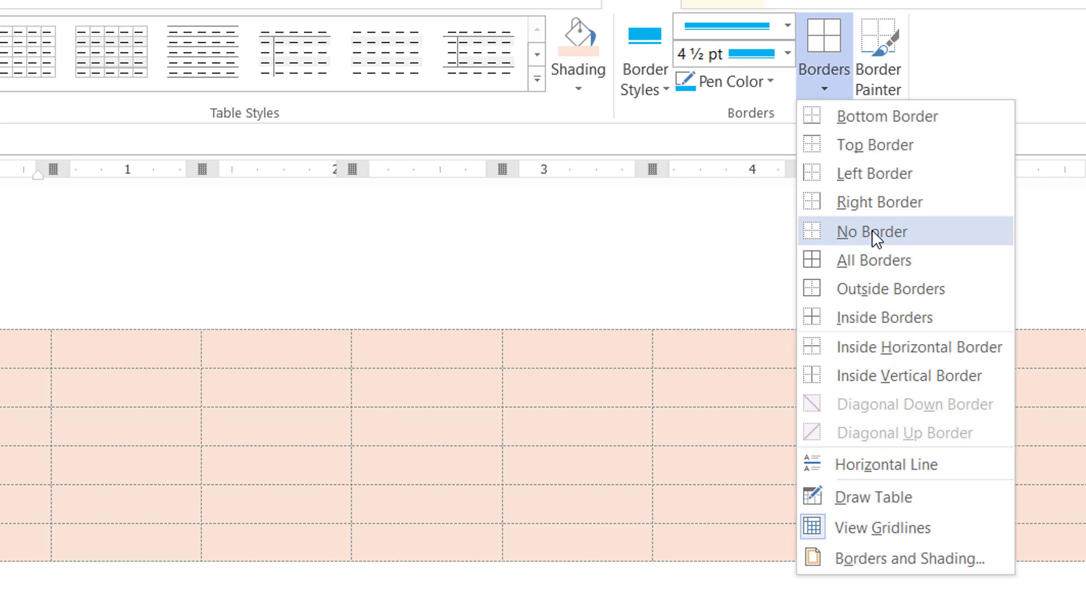
pyautogui.click(882, 234)
# Step: Apply Outside Borders to the whole first table using the light blue 4 ½ pt thick-and-thin line
pyautogui.moveTo(9, 356); pyautogui.dragTo(1080, 550)
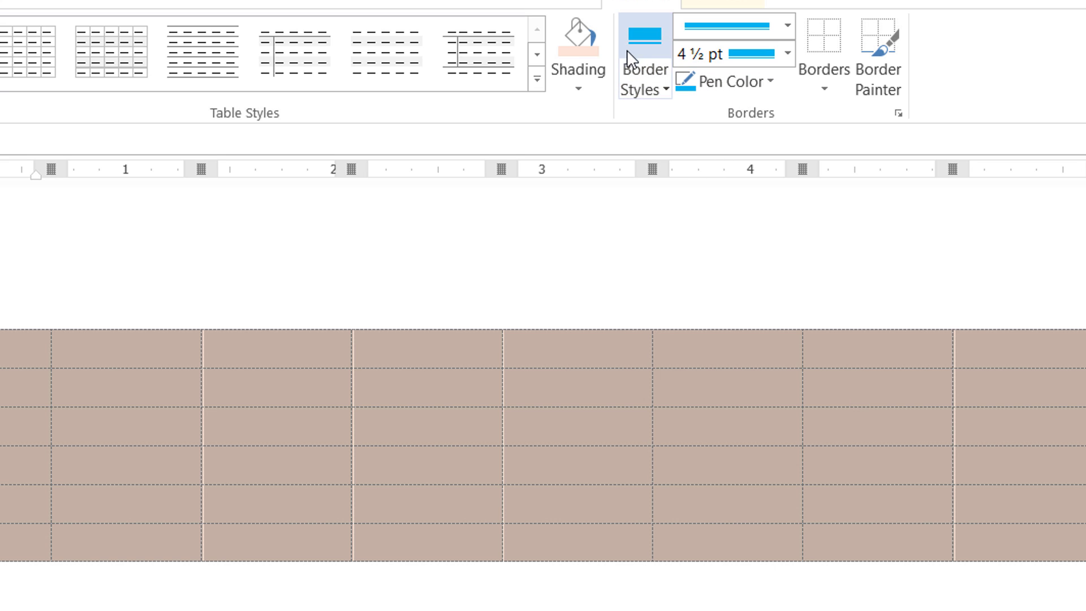
pyautogui.click(645, 88)
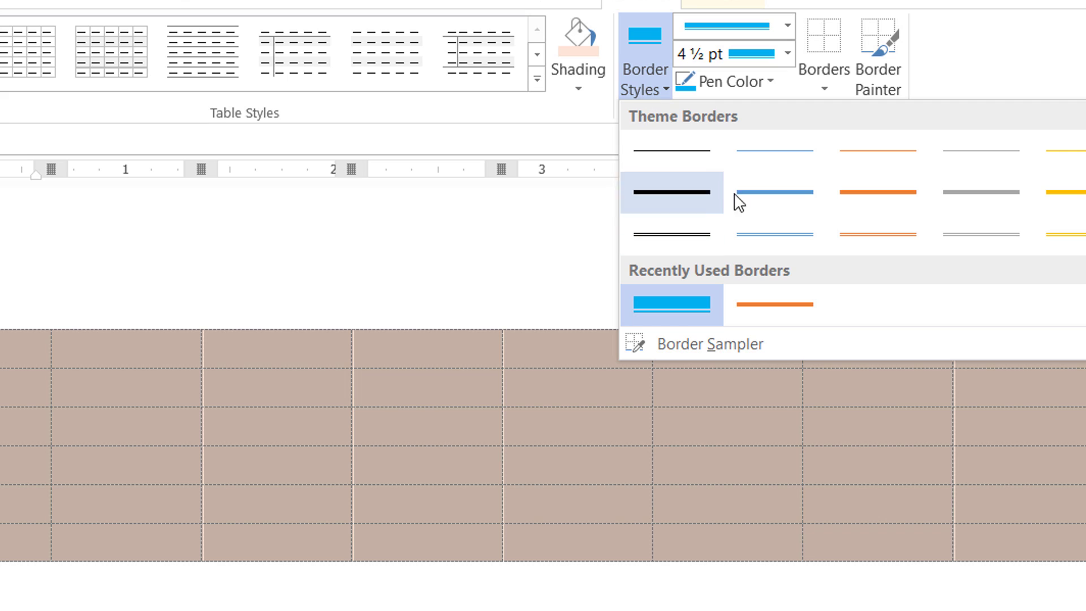
pyautogui.click(786, 28)
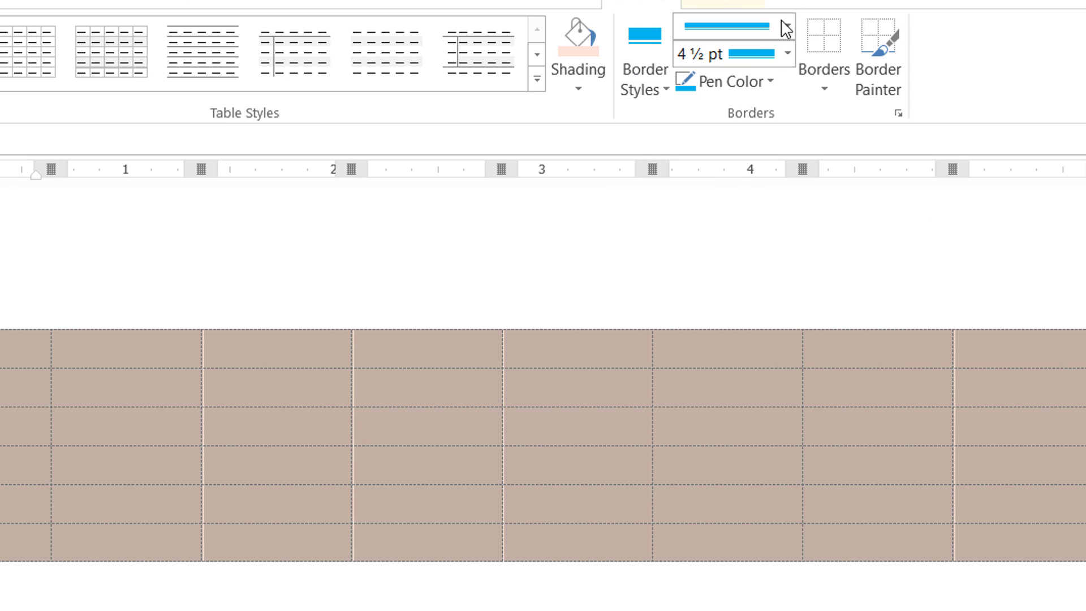
pyautogui.click(788, 29)
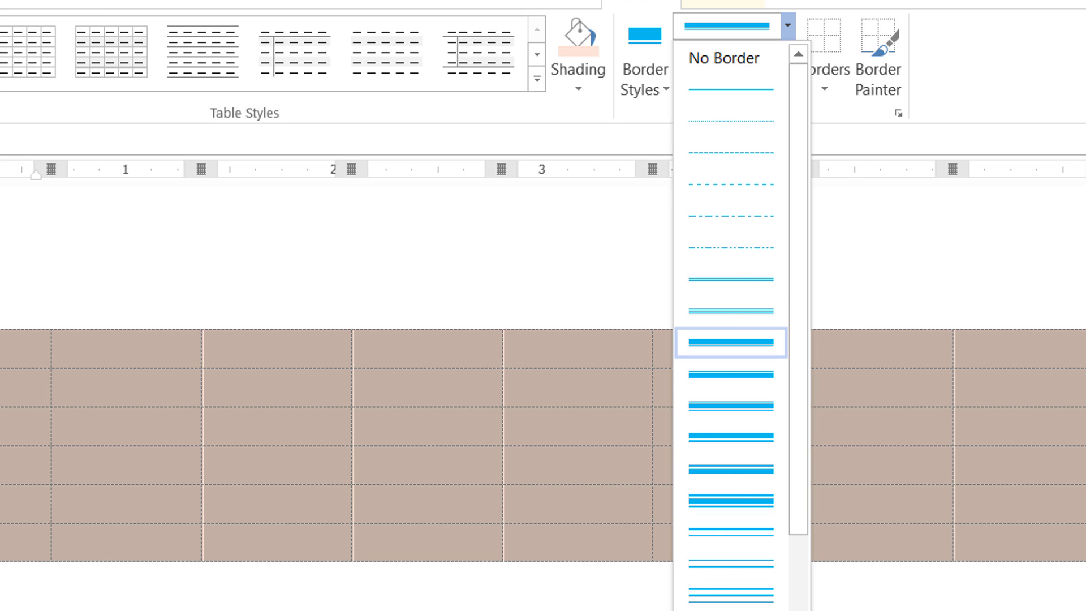
pyautogui.click(782, 17)
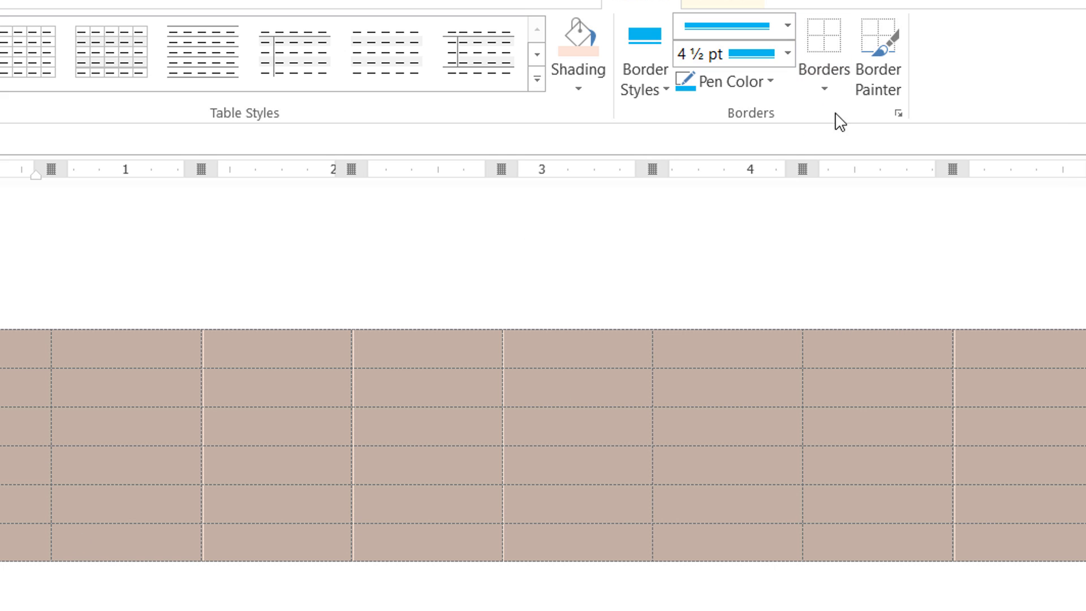
pyautogui.click(824, 86)
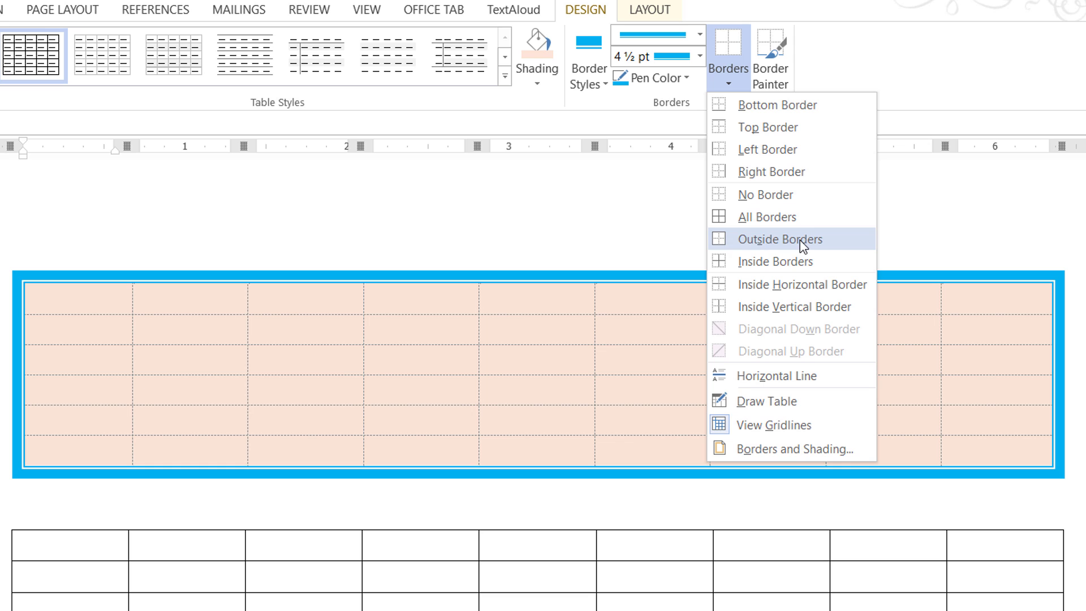
pyautogui.click(800, 240)
pyautogui.moveTo(369, 325); pyautogui.dragTo(371, 362)
pyautogui.moveTo(67, 302); pyautogui.dragTo(975, 444)
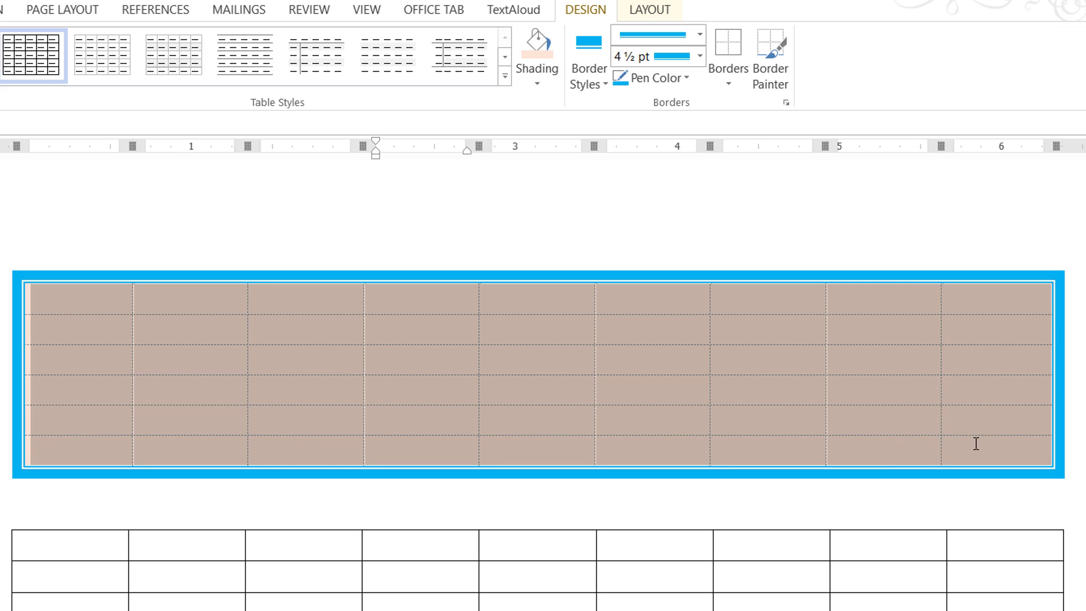
pyautogui.click(603, 395)
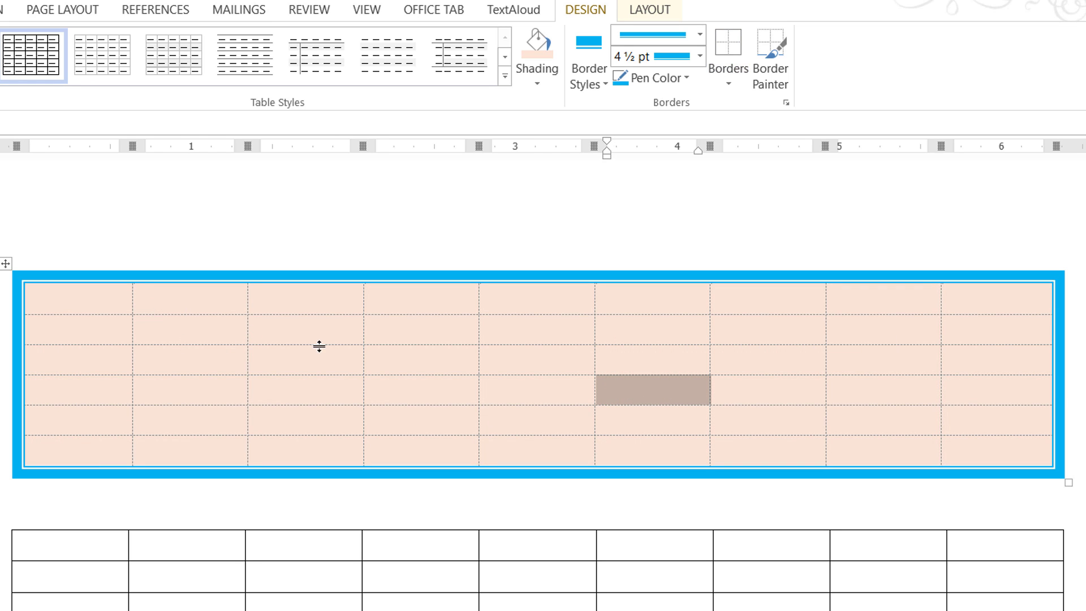
pyautogui.click(245, 385)
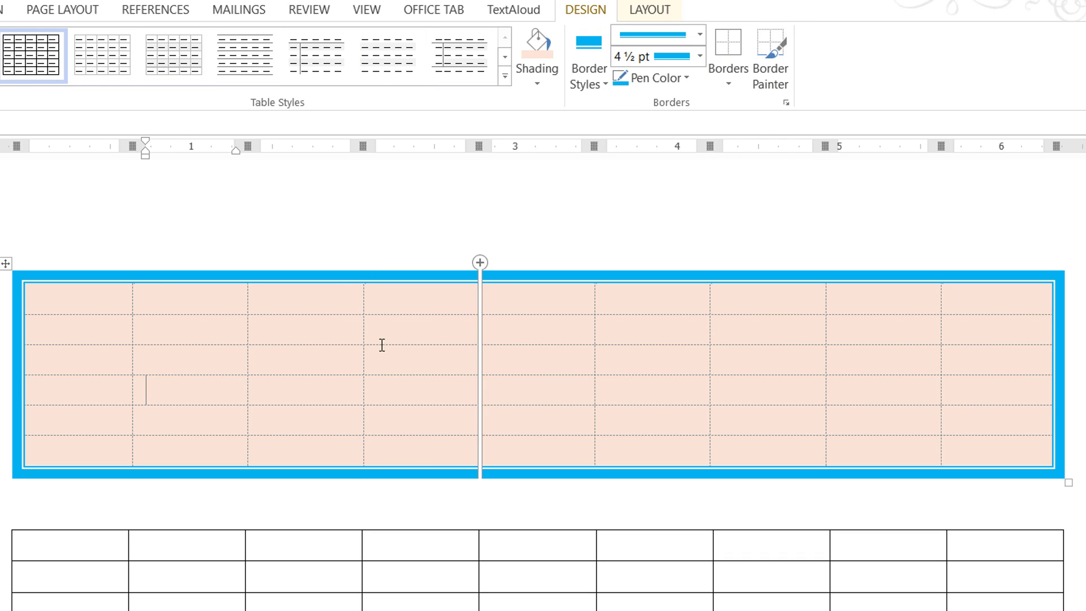
pyautogui.moveTo(63, 291)
pyautogui.mouseDown()
pyautogui.moveTo(434, 392)
pyautogui.moveTo(876, 424)
pyautogui.moveTo(977, 453)
pyautogui.mouseUp()
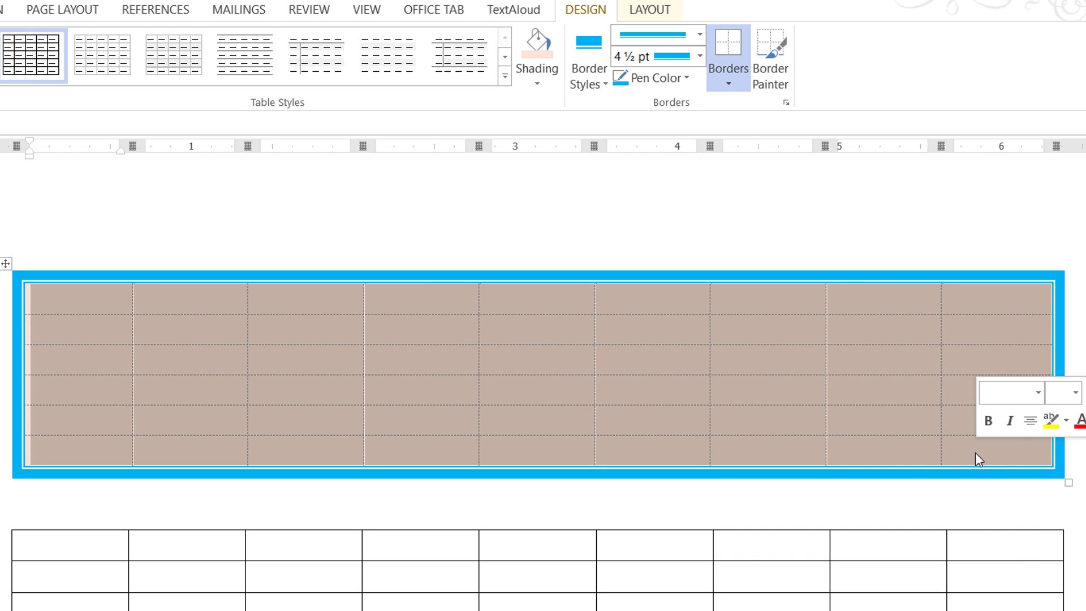
pyautogui.click(96, 304)
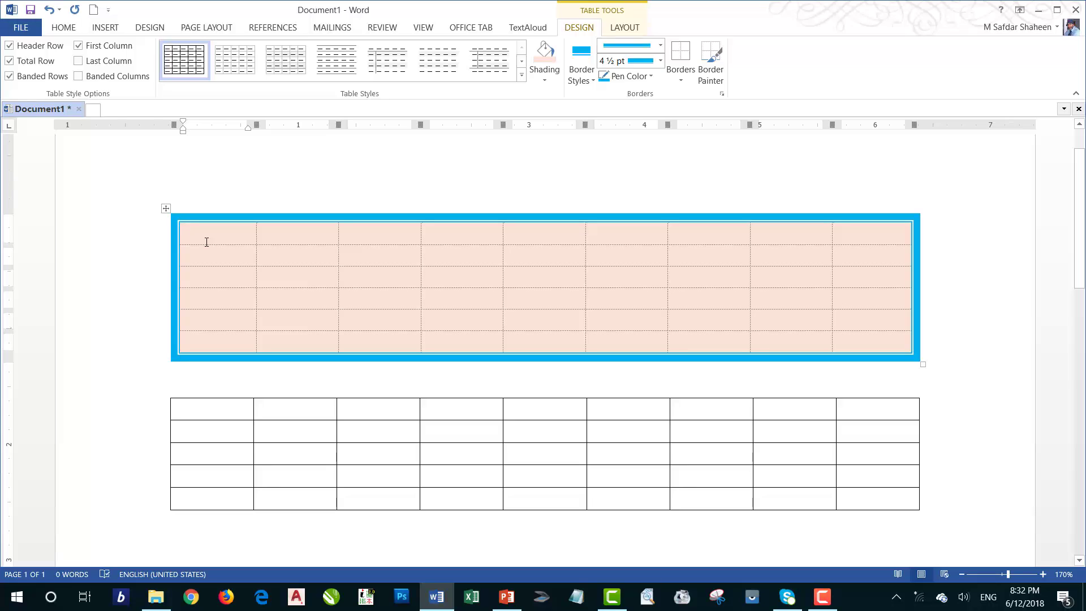